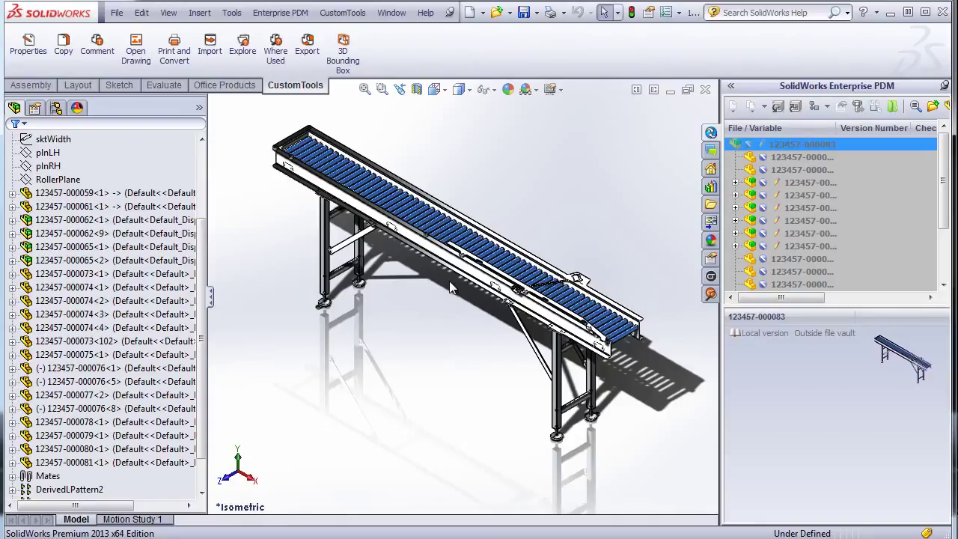
Launch Print and Convert and accept CustomPrint to list the conveyor assembly's parts for batch processing
left_click(174, 48)
left_click(14, 146)
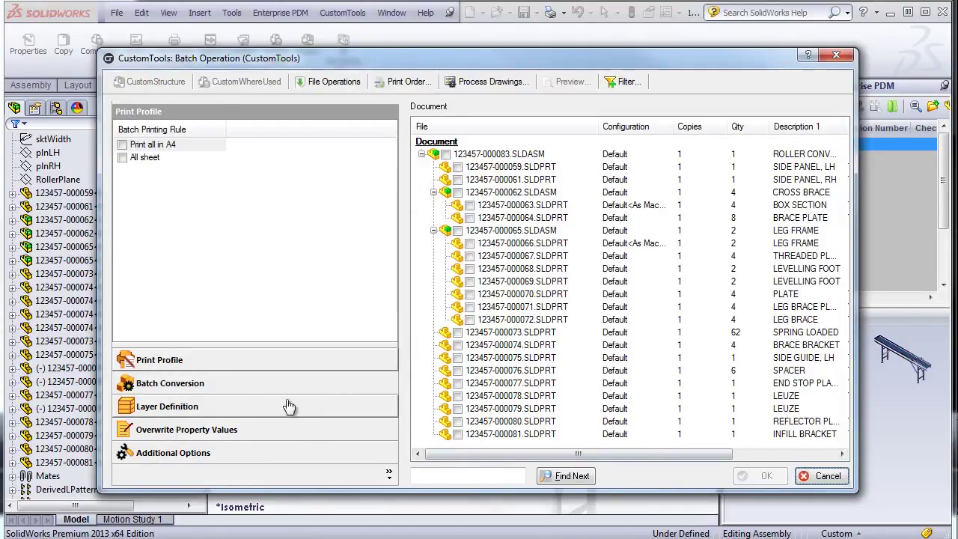
Enable the Dxf part conversion rule and filter-select every part whose Dxf file property is Yes
left_click(202, 387)
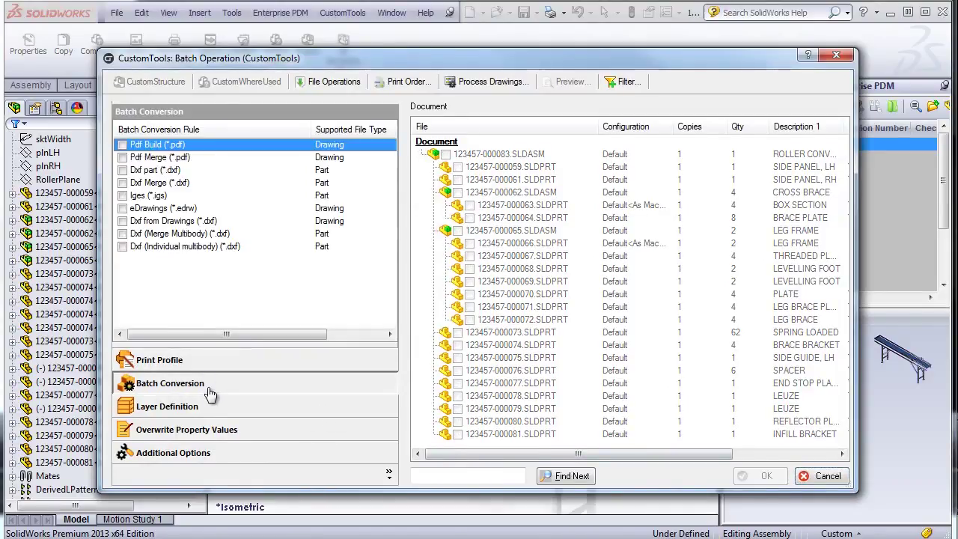
left_click(122, 171)
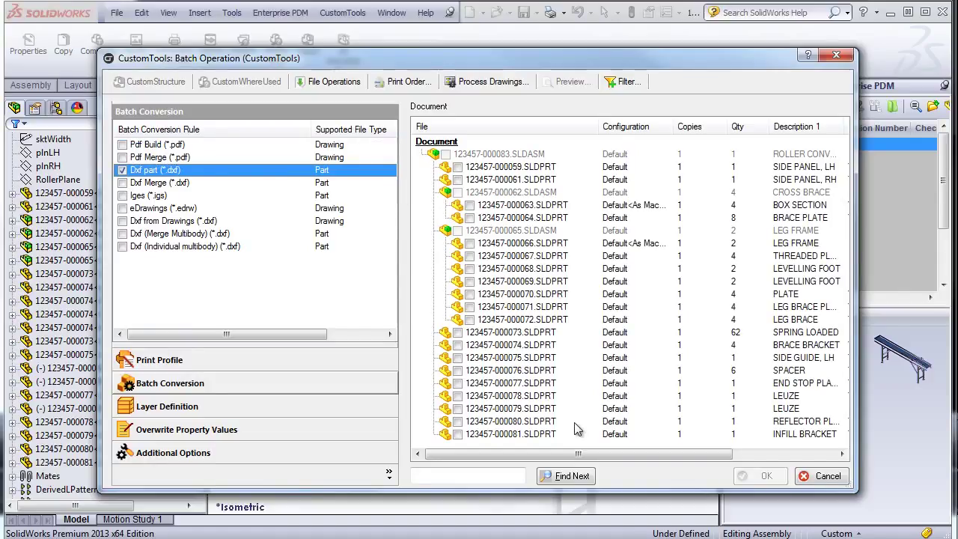
left_click_drag(557, 454, 660, 456)
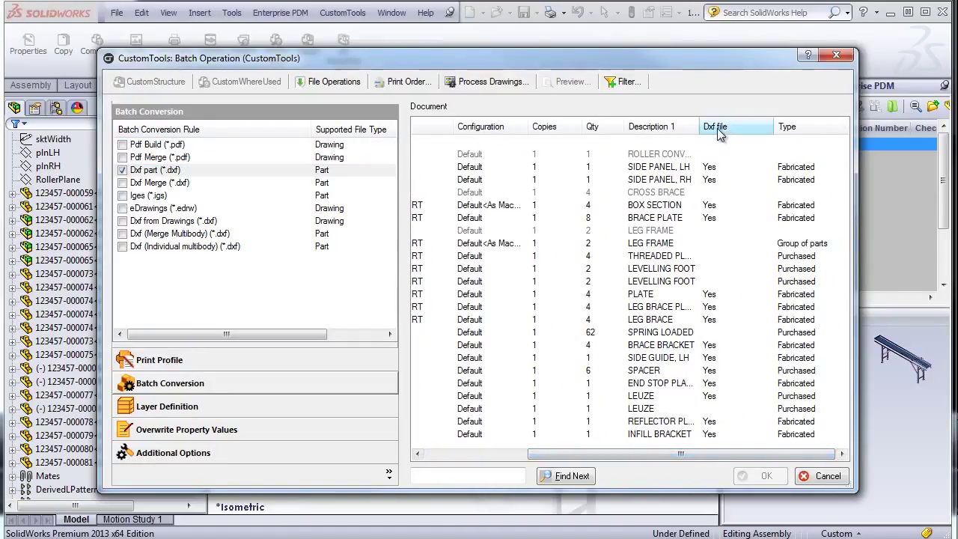
left_click(625, 82)
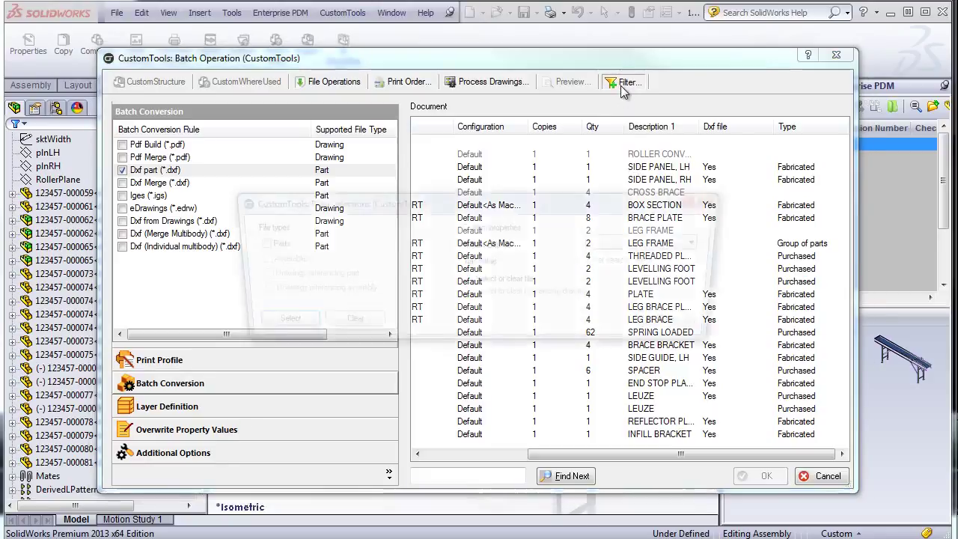
left_click(636, 244)
left_click(633, 276)
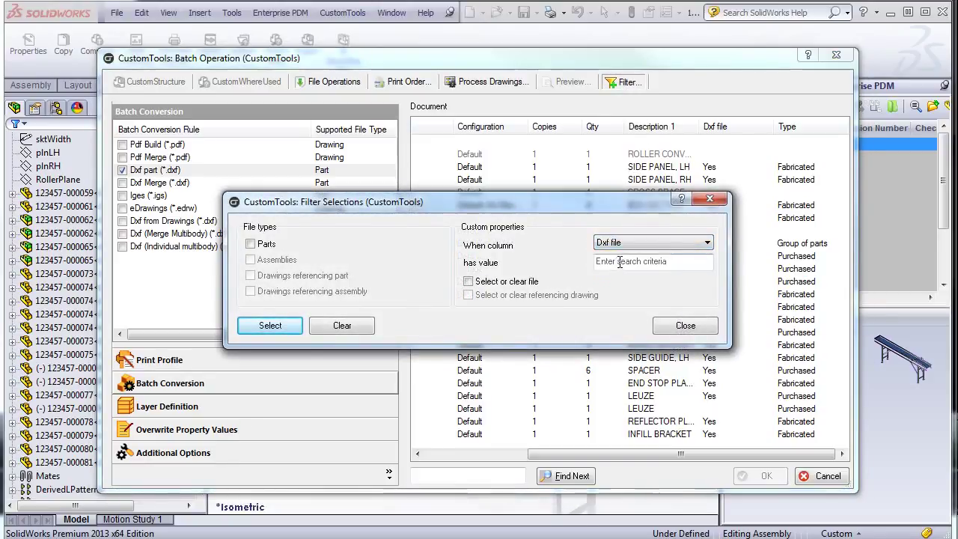
left_click(619, 262)
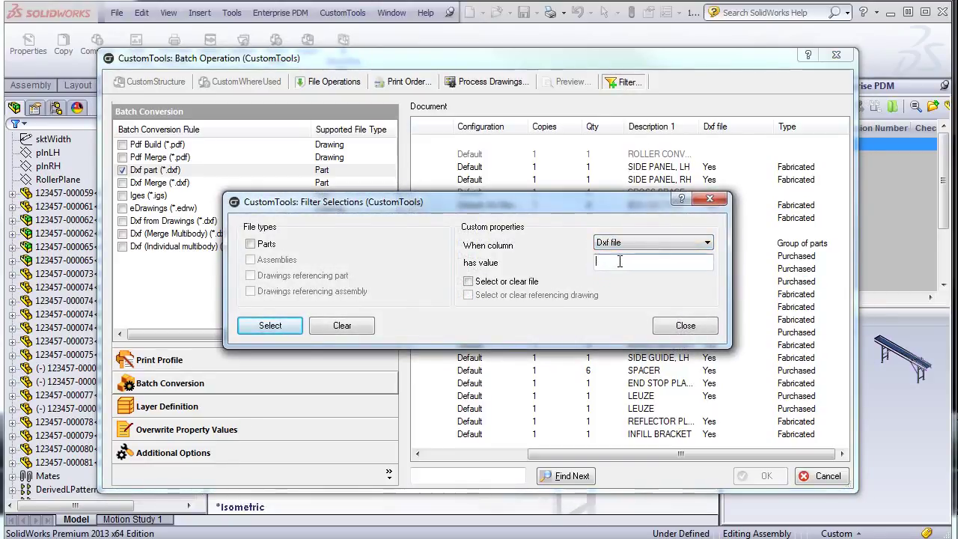
left_click(468, 282)
left_click(270, 325)
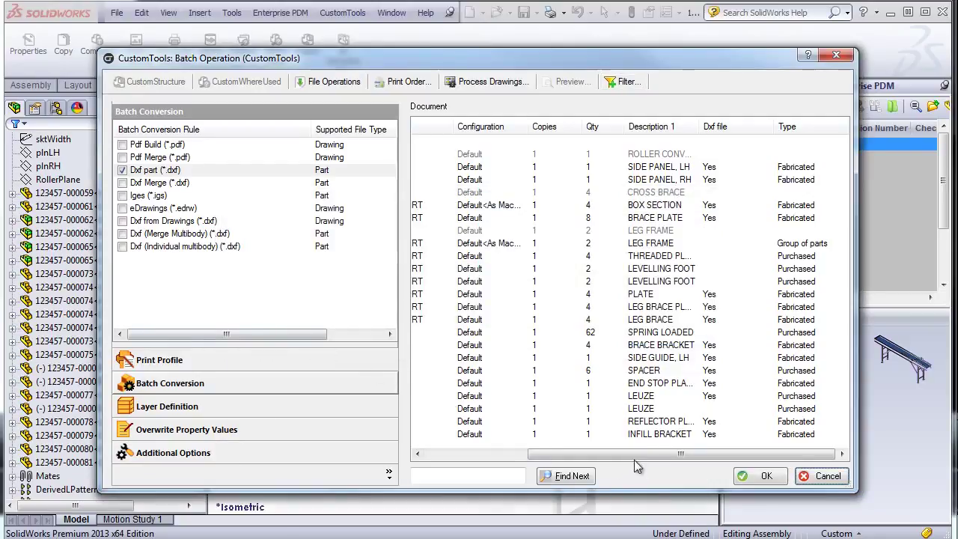
left_click_drag(636, 453, 534, 454)
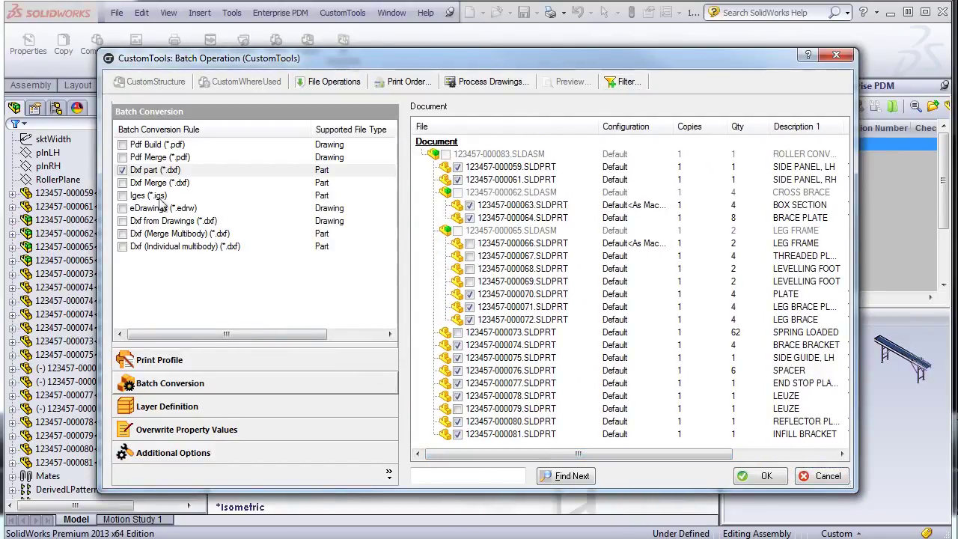
left_click(129, 184)
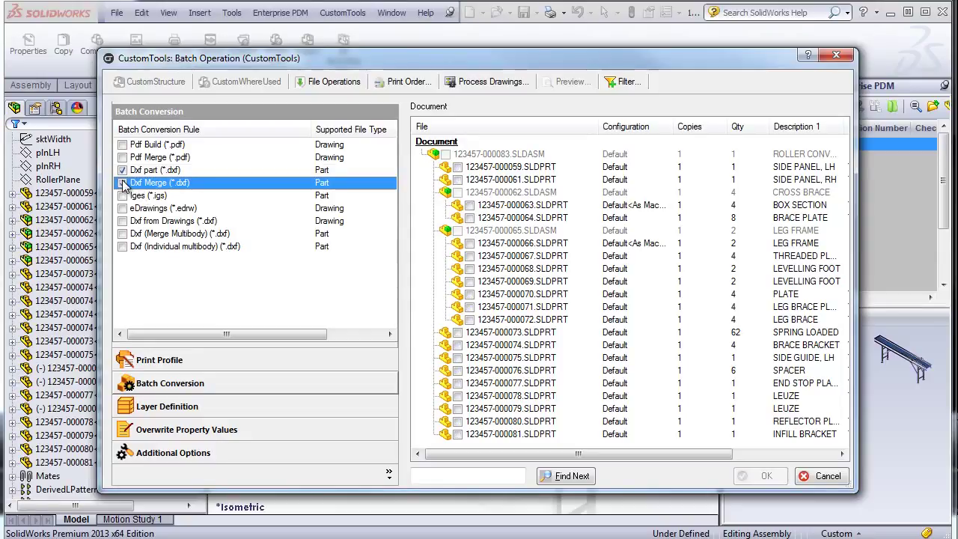
Apply the Dxf file = Yes filter to select the matching parts for the Dxf Merge rule
left_click(626, 84)
left_click(653, 242)
left_click(612, 275)
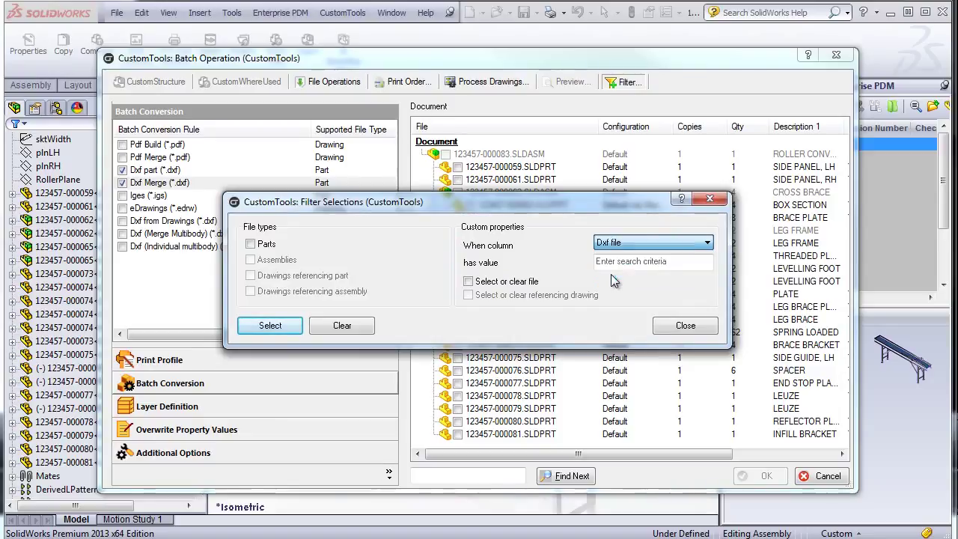
left_click(608, 262)
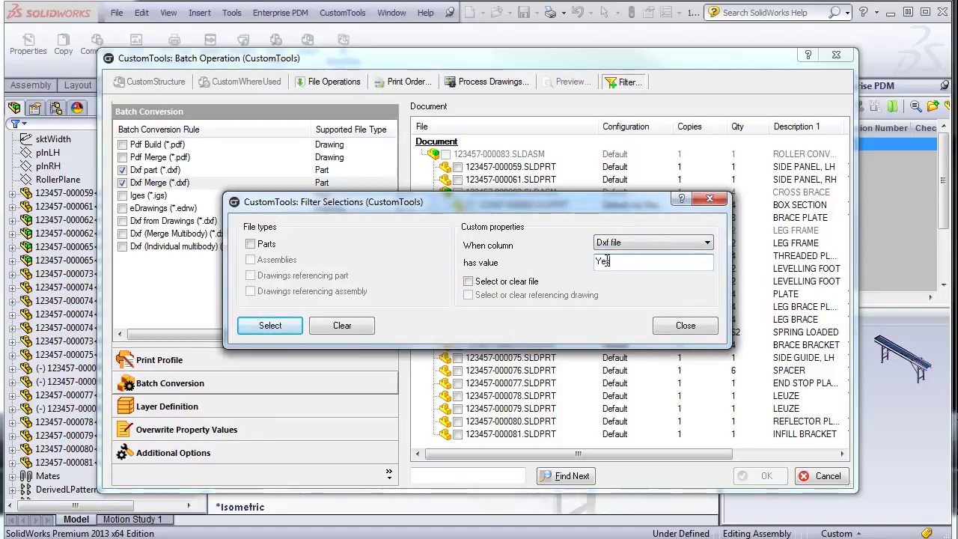
left_click(468, 282)
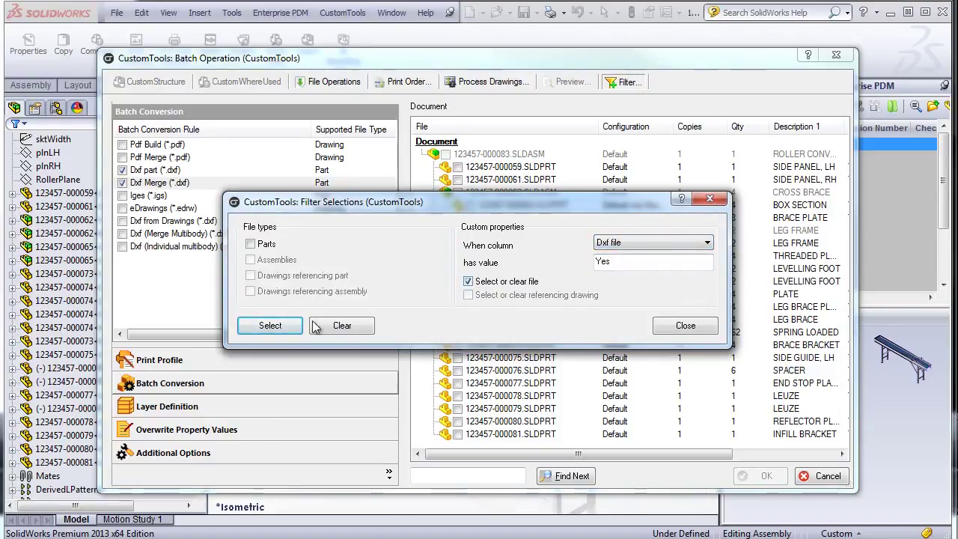
left_click(261, 324)
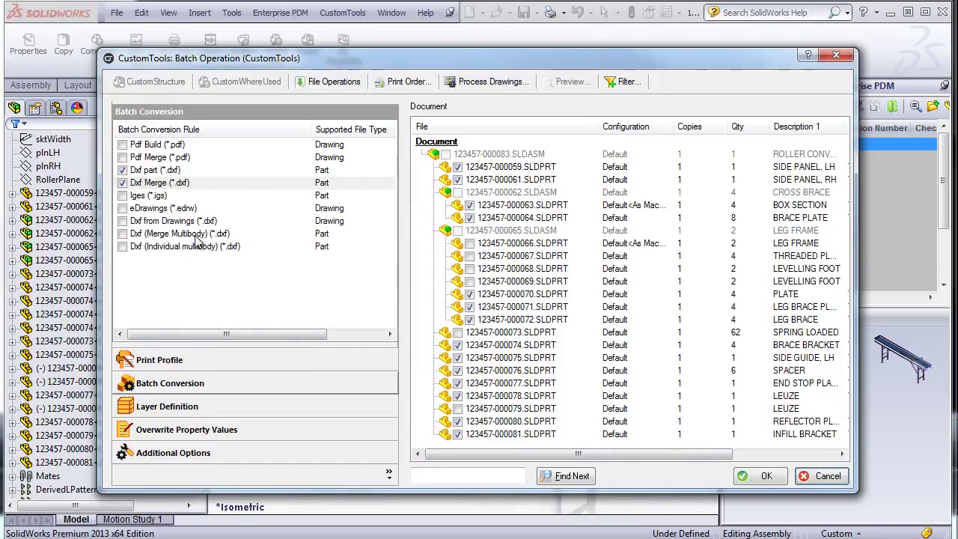
left_click(157, 234)
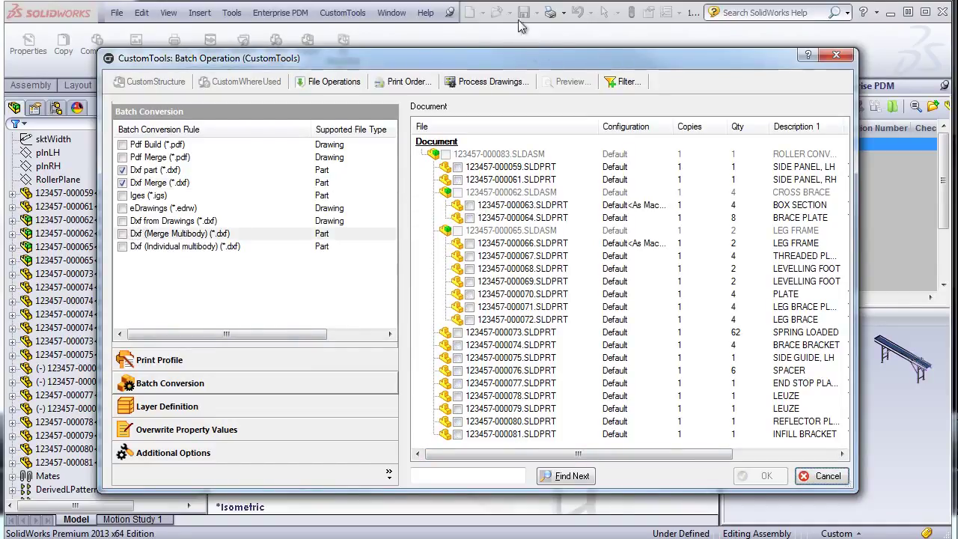
Add 123457-000082.SLDPRT from D:\CustomTools\Projects\CustomTools to the batch as an additional file
left_click(337, 82)
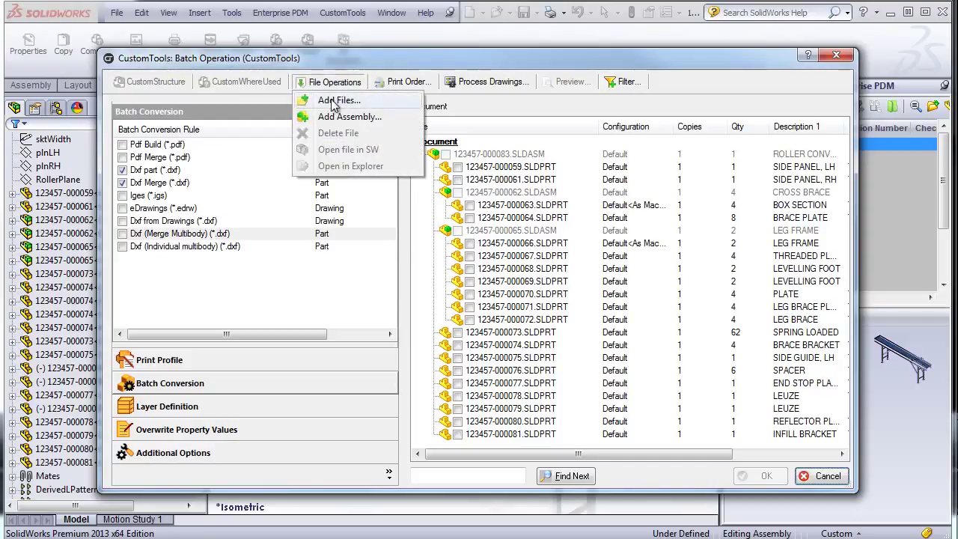
left_click(334, 97)
left_click(569, 59)
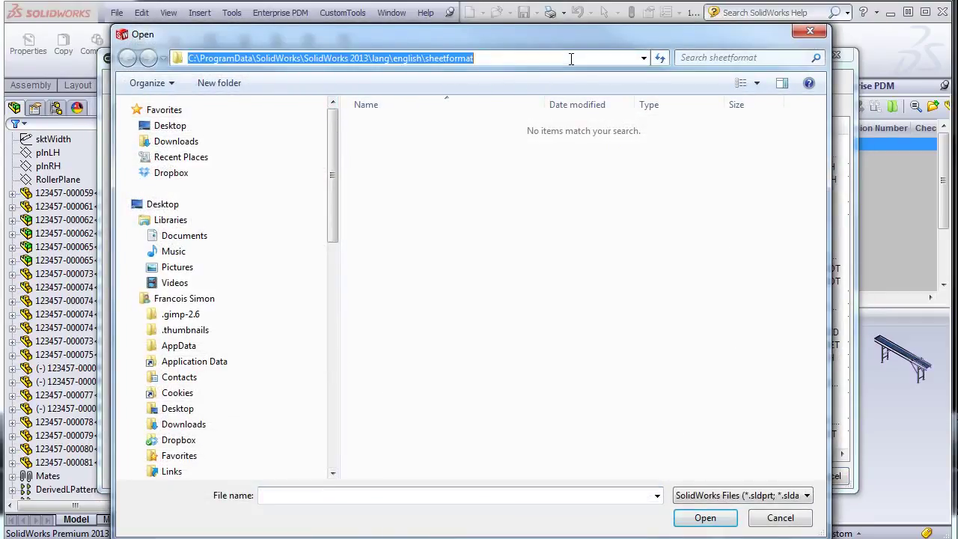
type("D:\\CustomTools\\Projects\\CustomTools")
key("Return")
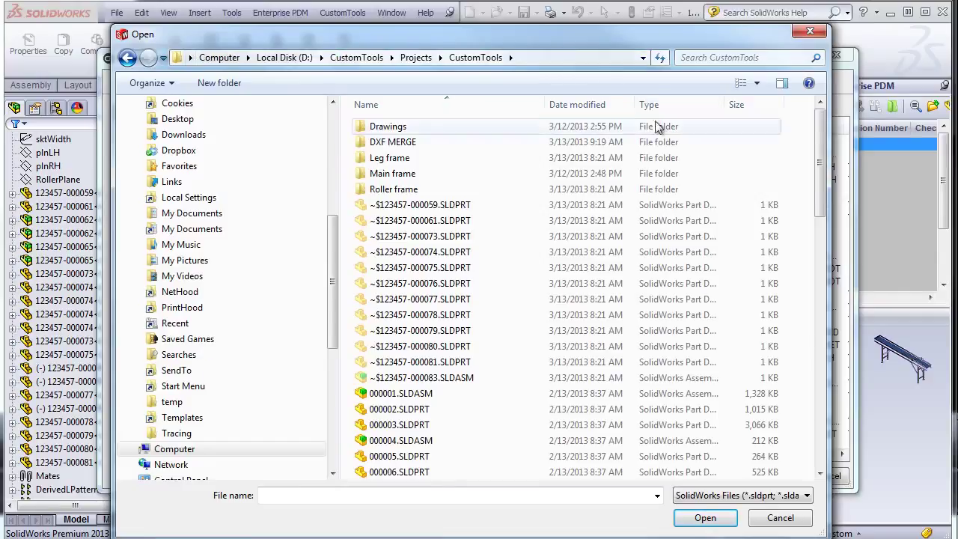
left_click_drag(824, 122, 785, 384)
left_click(449, 442)
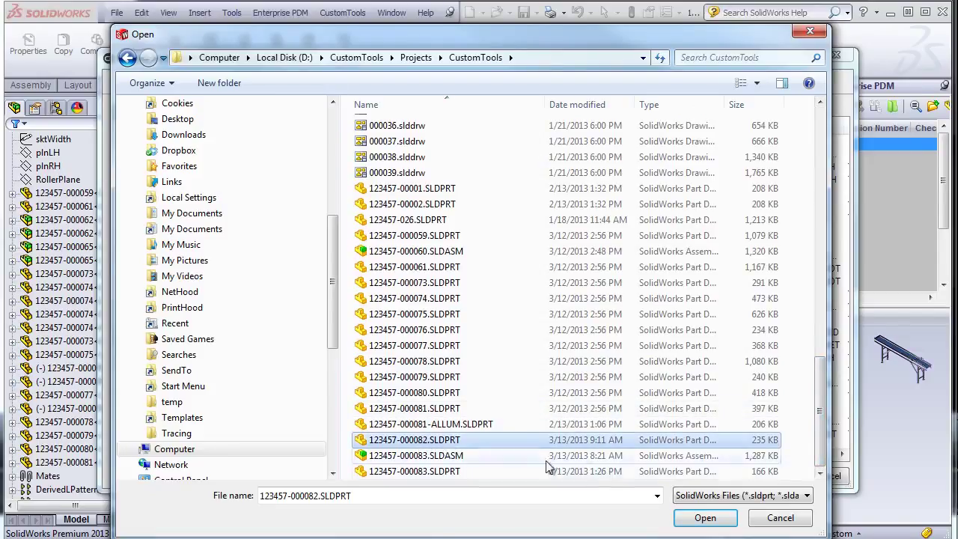
left_click(705, 517)
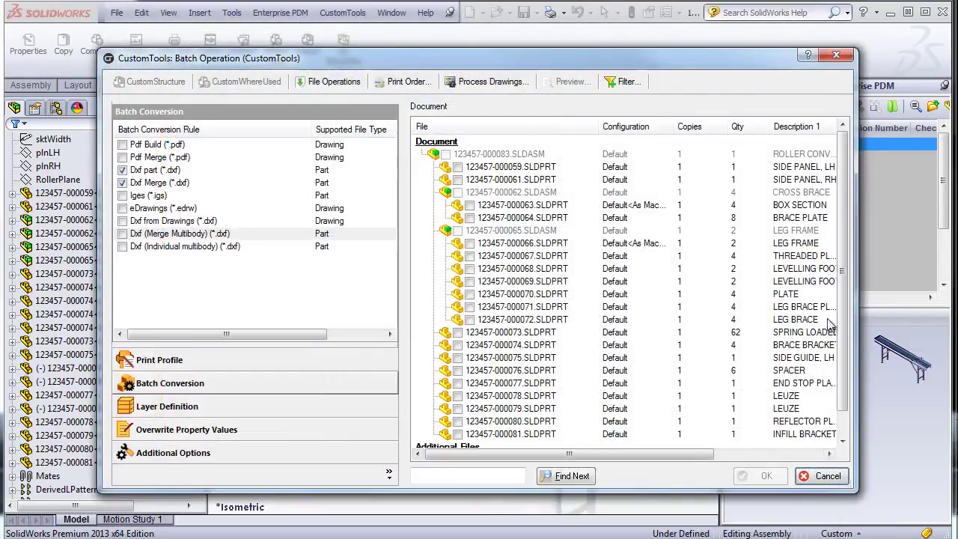
Tick 123457-000082.SLDPRT under both Merge and Individual multibody DXF rules, then run the batch
scroll(849, 349, "down", 1)
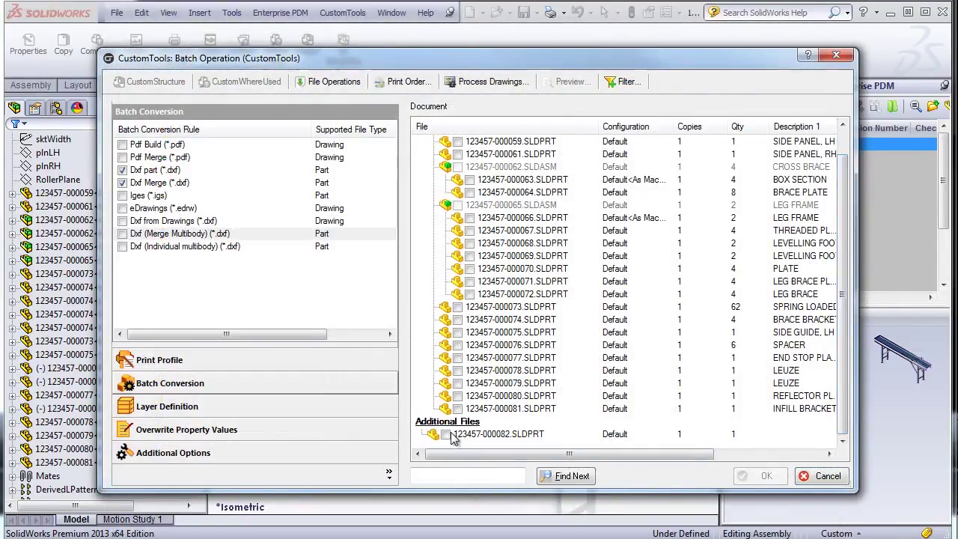
left_click(123, 234)
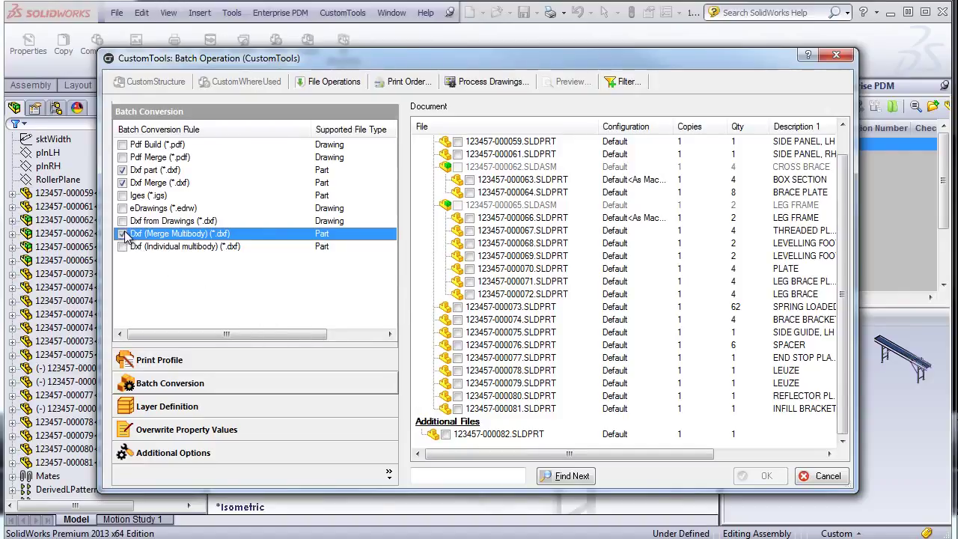
left_click(446, 436)
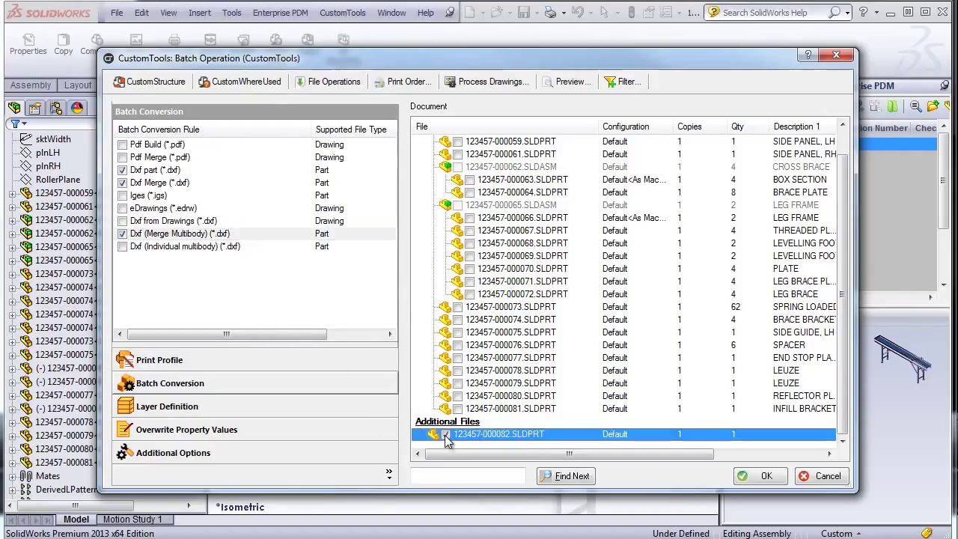
left_click(180, 247)
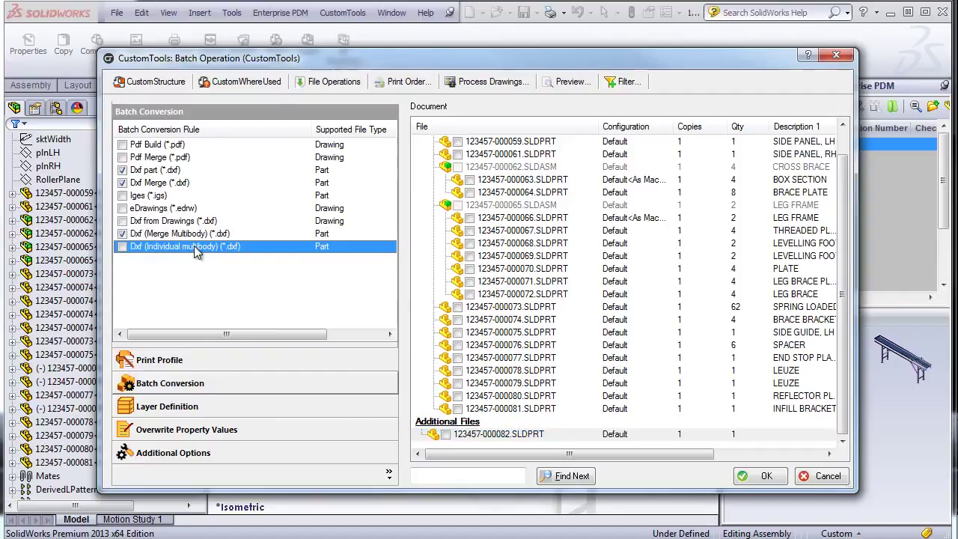
left_click(123, 247)
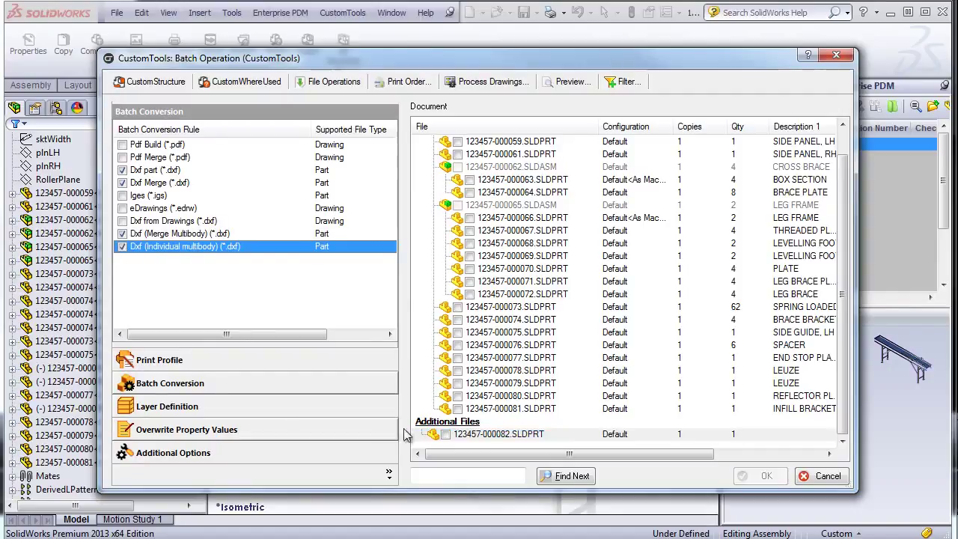
left_click(446, 436)
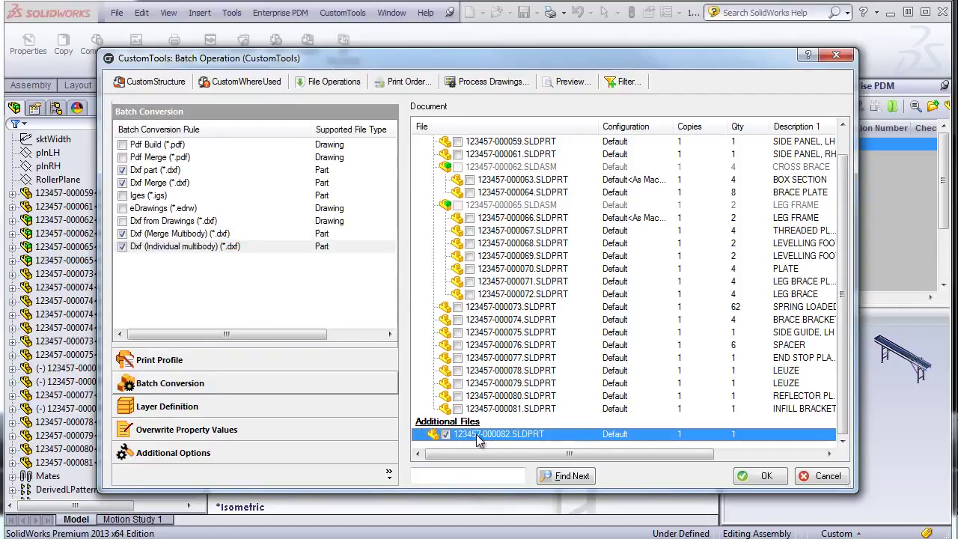
left_click(764, 477)
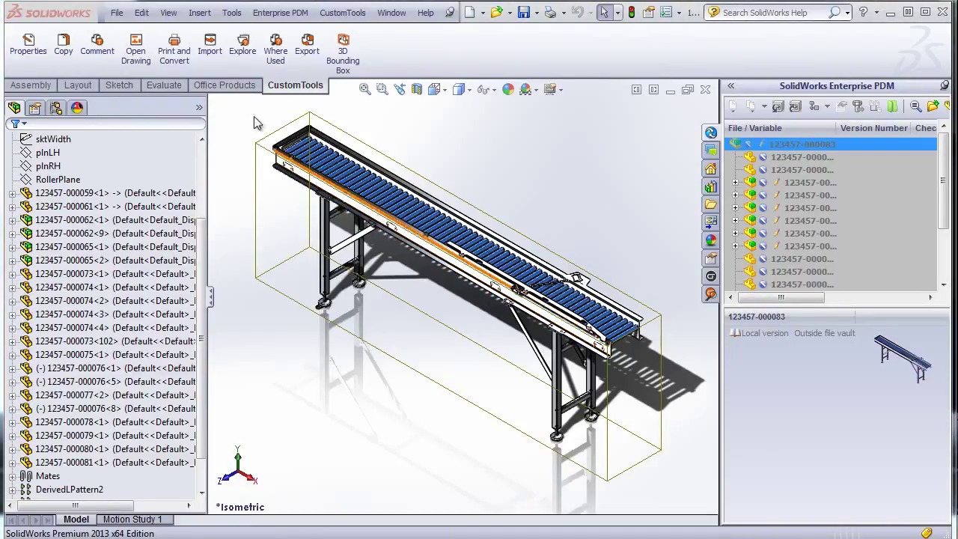
Browse to Converted documents\Dxf\DXF MERGE and open AISI 304-0.00500.dxf
left_click(242, 54)
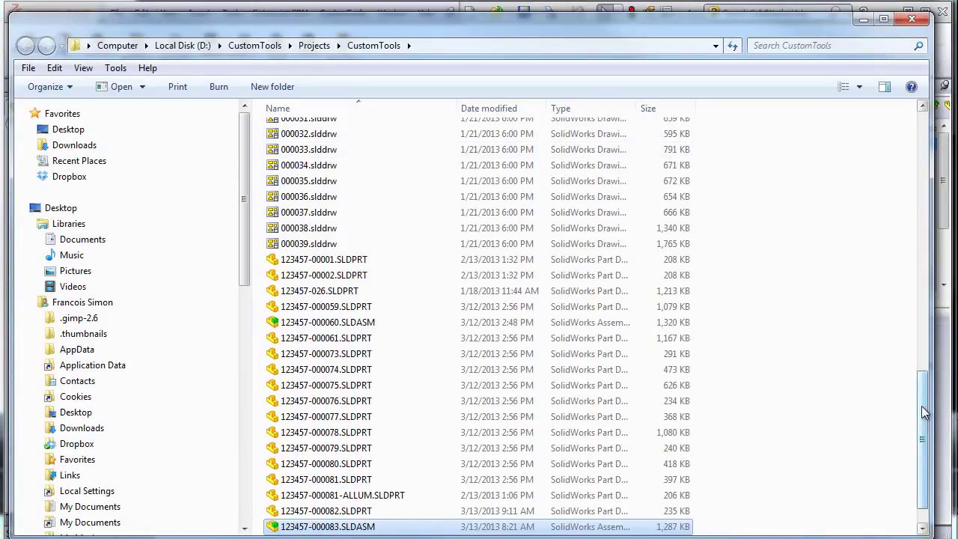
scroll(902, 412, "up", 15)
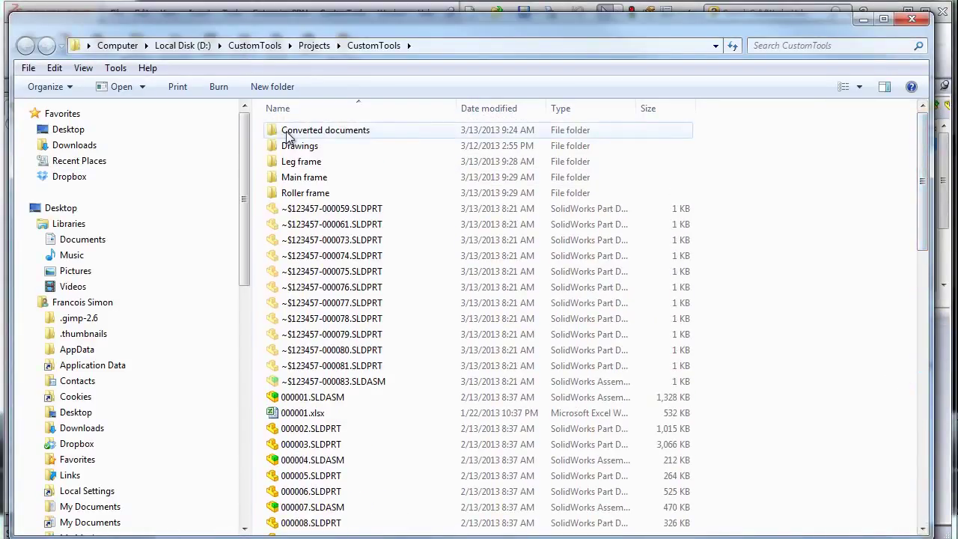
double_click(288, 132)
double_click(288, 133)
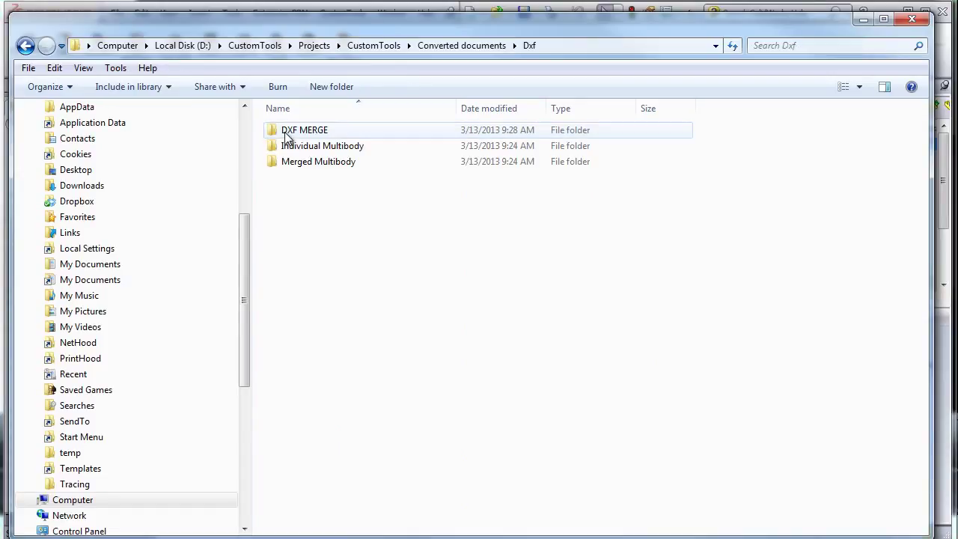
double_click(331, 129)
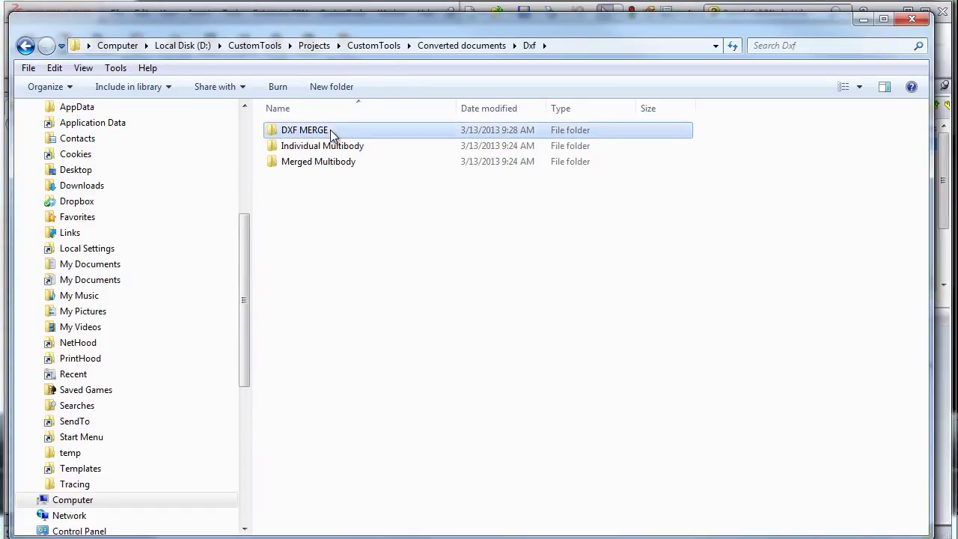
double_click(336, 145)
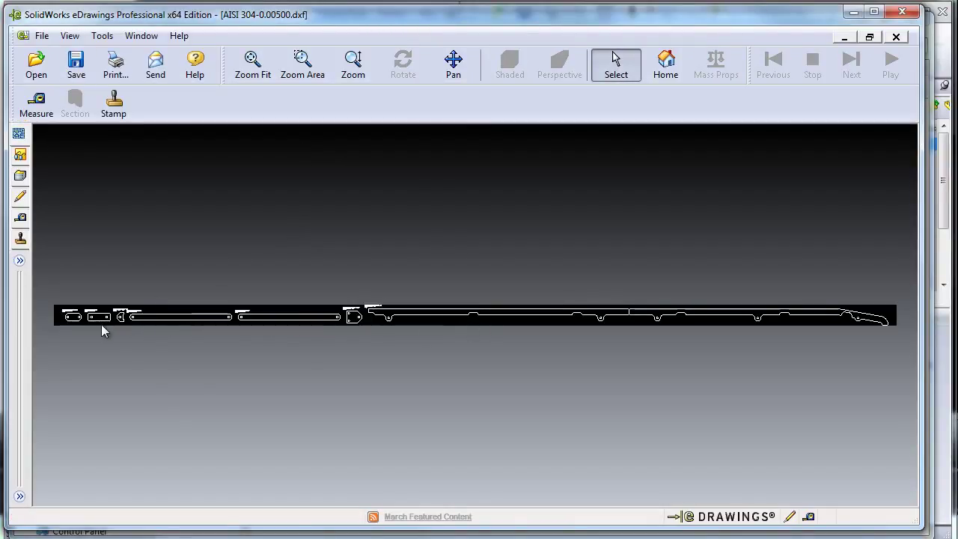
Zoom in on the merged profiles' project, material and quantity labels, then close eDrawings
scroll(80, 318, "down", 4)
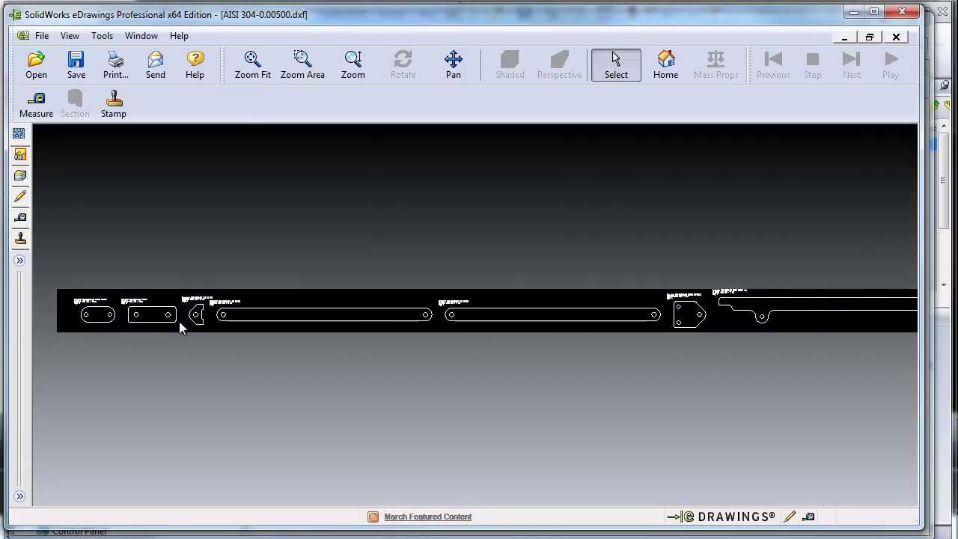
scroll(98, 321, "down", 2)
scroll(301, 356, "down", 1)
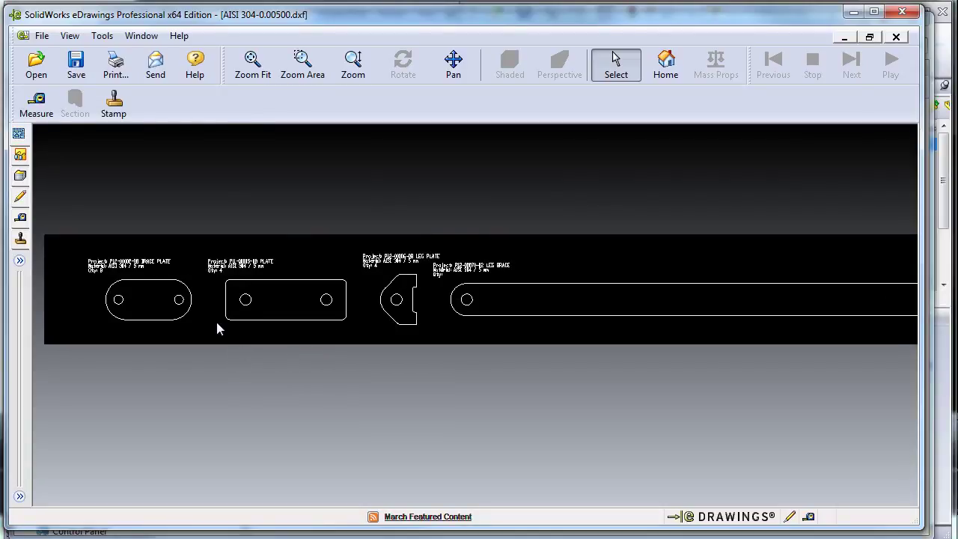
scroll(166, 325, "down", 1)
scroll(166, 325, "down", 1)
scroll(220, 269, "down", 1)
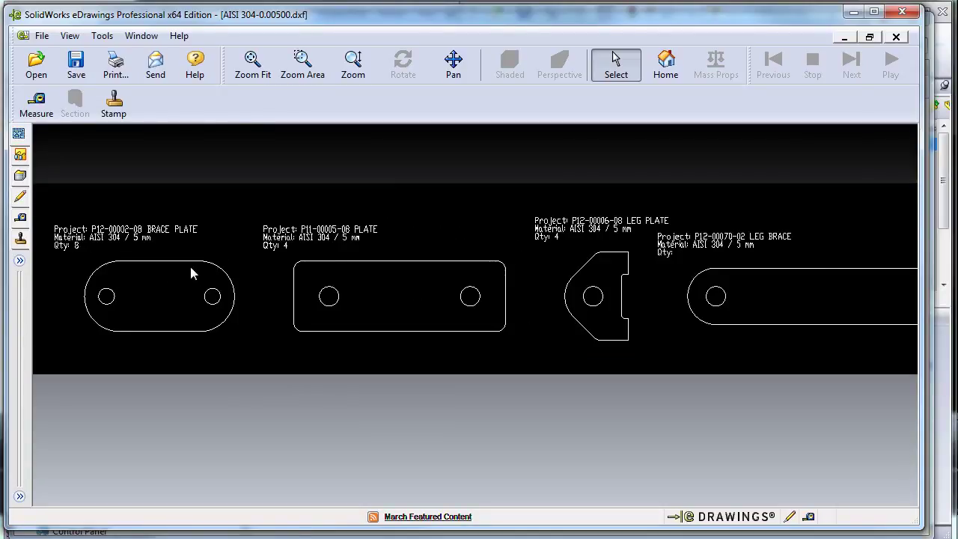
scroll(190, 271, "down", 1)
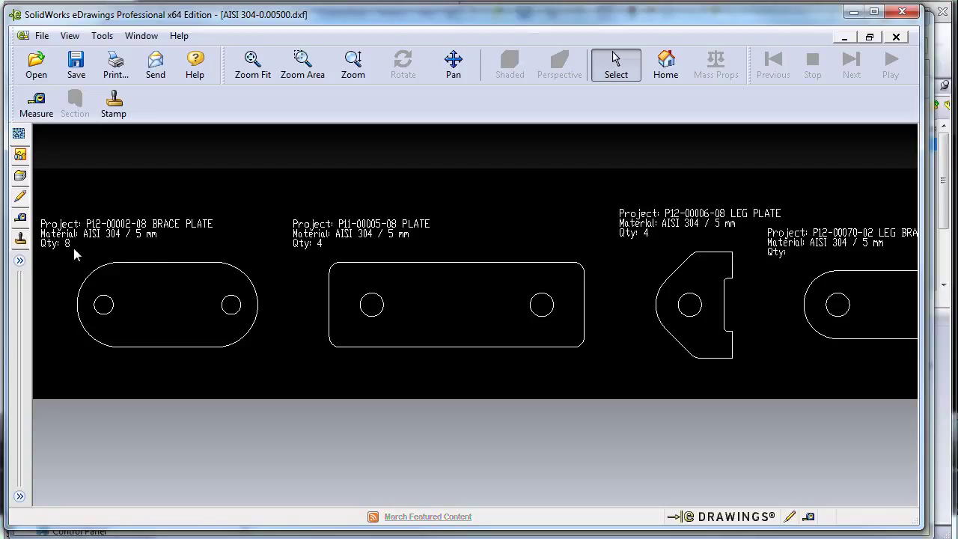
left_click(902, 12)
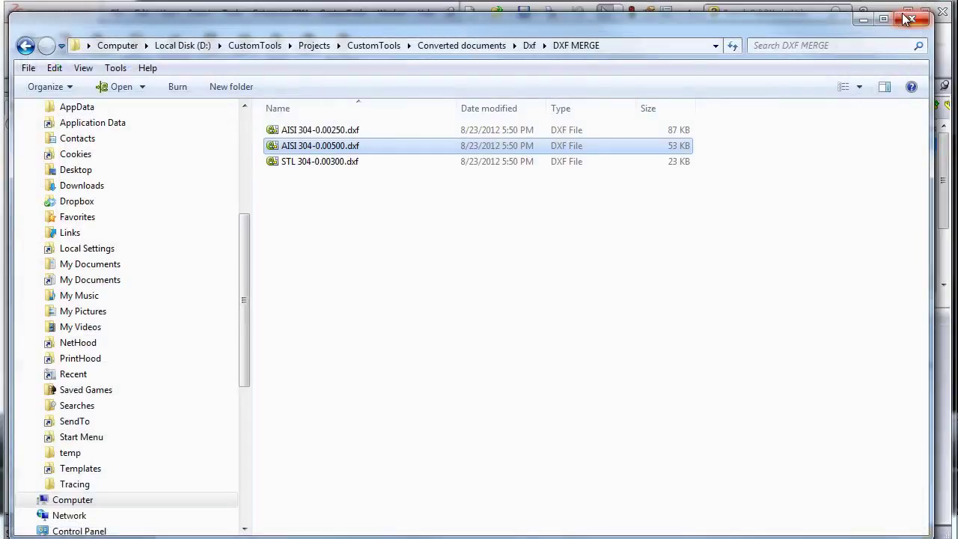
View both flat-pattern DXFs in the Individual Multibody folder in eDrawings
left_click(26, 47)
double_click(322, 145)
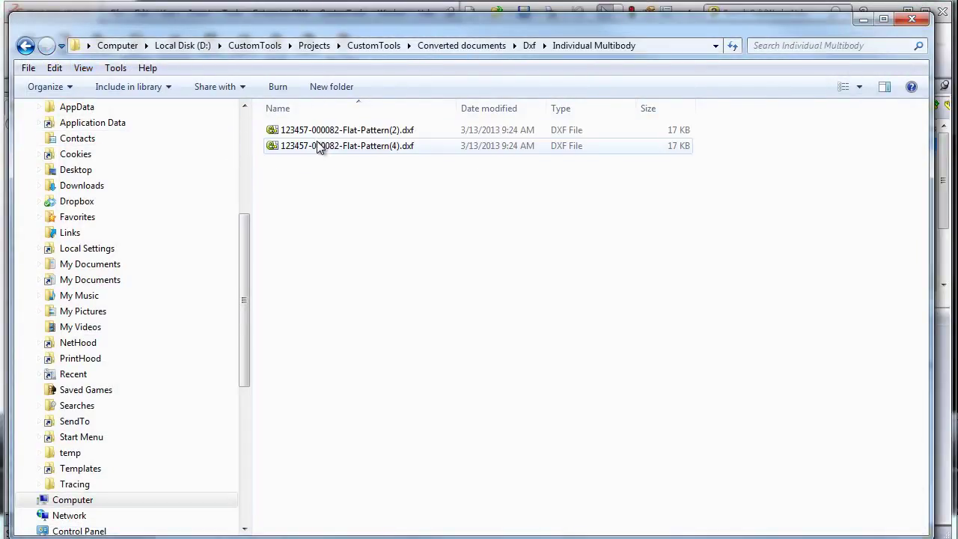
double_click(322, 130)
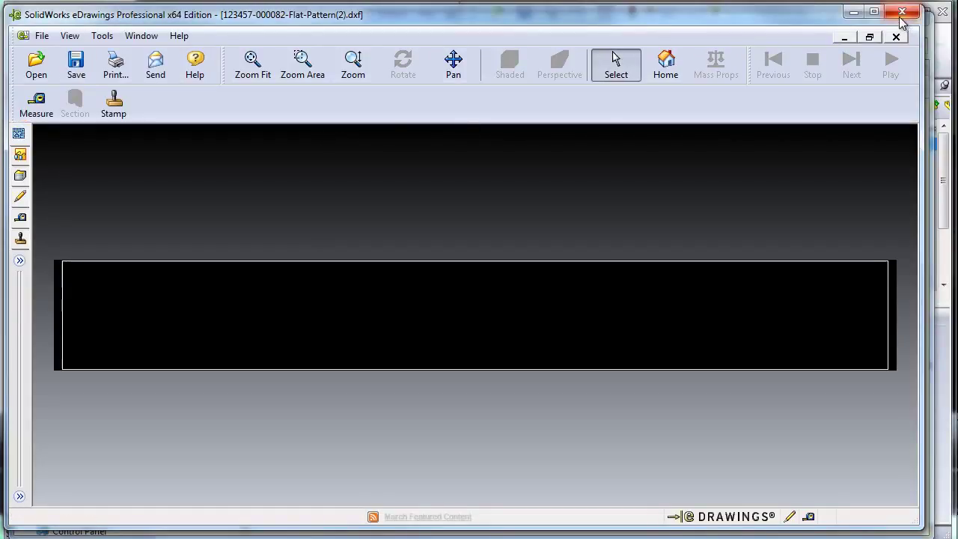
left_click(902, 12)
left_click(327, 146)
double_click(327, 146)
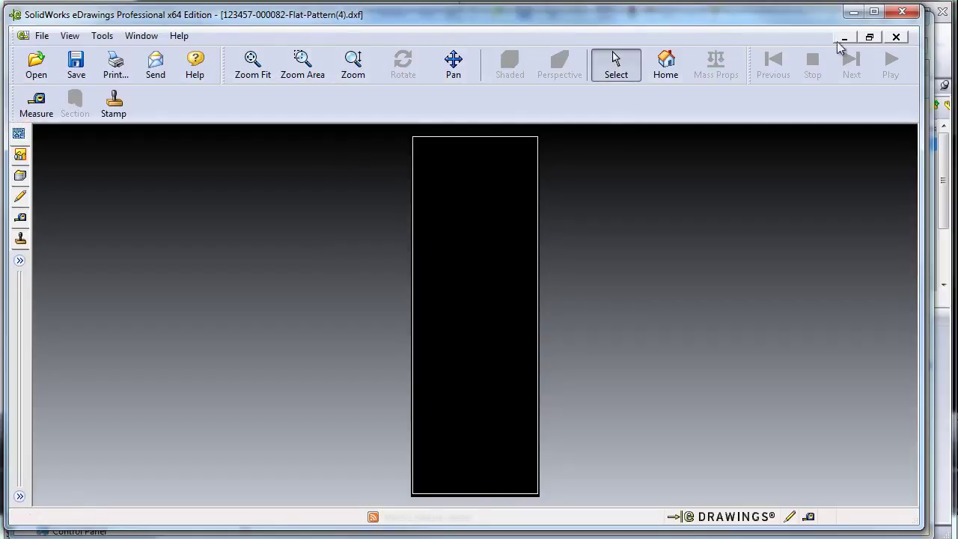
left_click(902, 12)
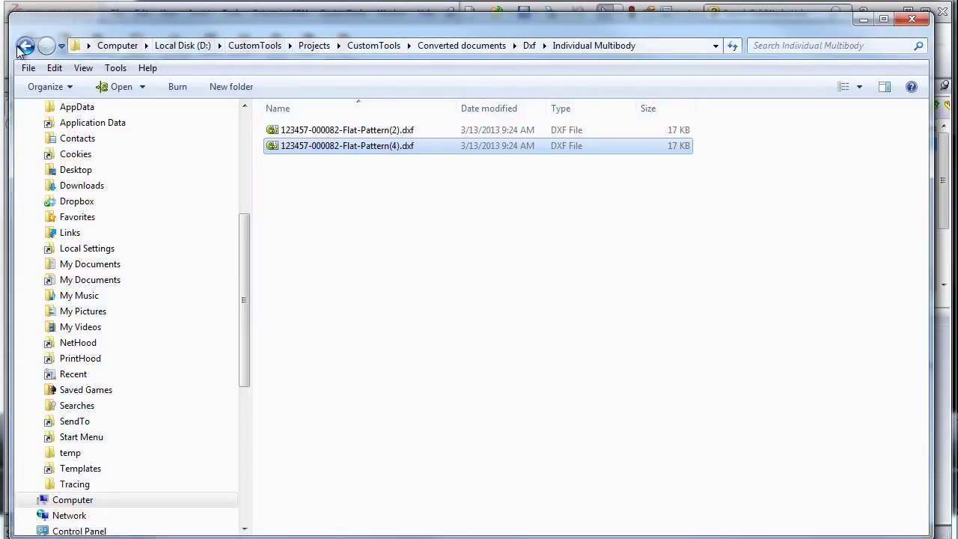
View the merged 123457-000082.dxf from the Merged Multibody folder
left_click(24, 46)
double_click(328, 166)
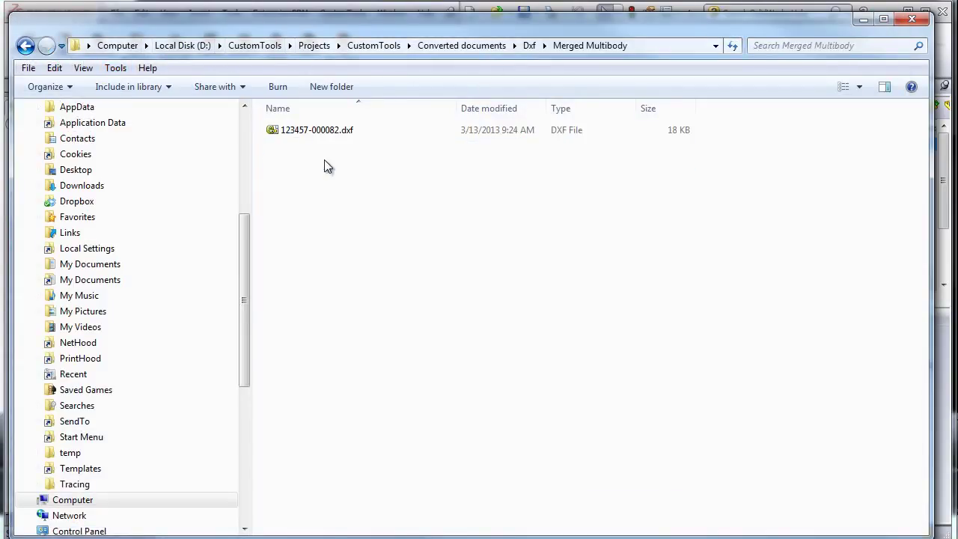
double_click(302, 131)
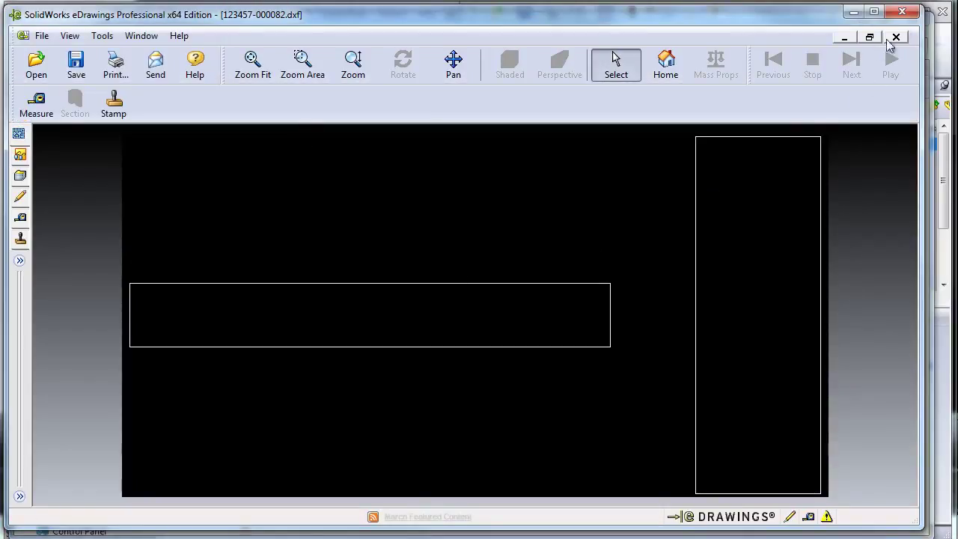
left_click(903, 15)
Return to the CustomTools project folder and check the Leg frame's Converted Documents\Dxf folder
left_click(25, 46)
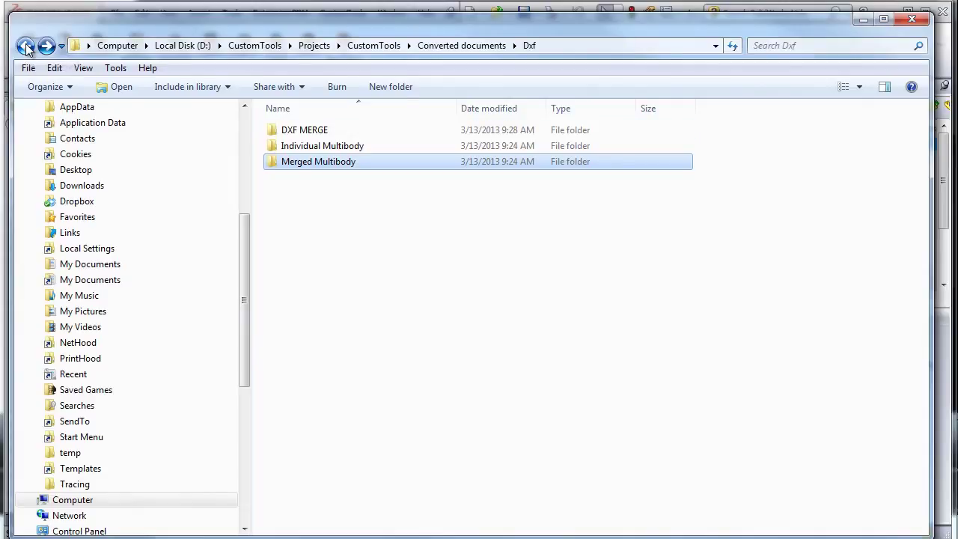
left_click(25, 46)
left_click(25, 45)
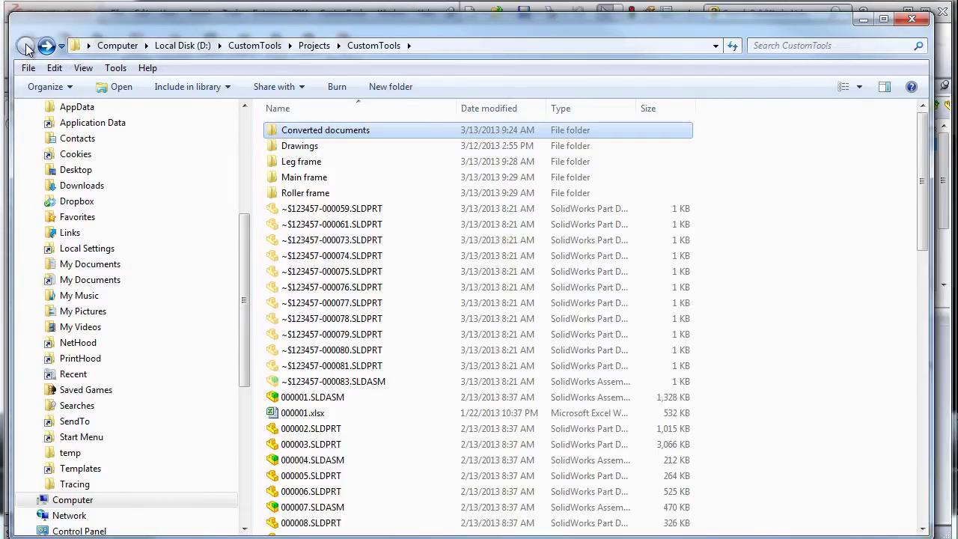
double_click(315, 163)
double_click(285, 132)
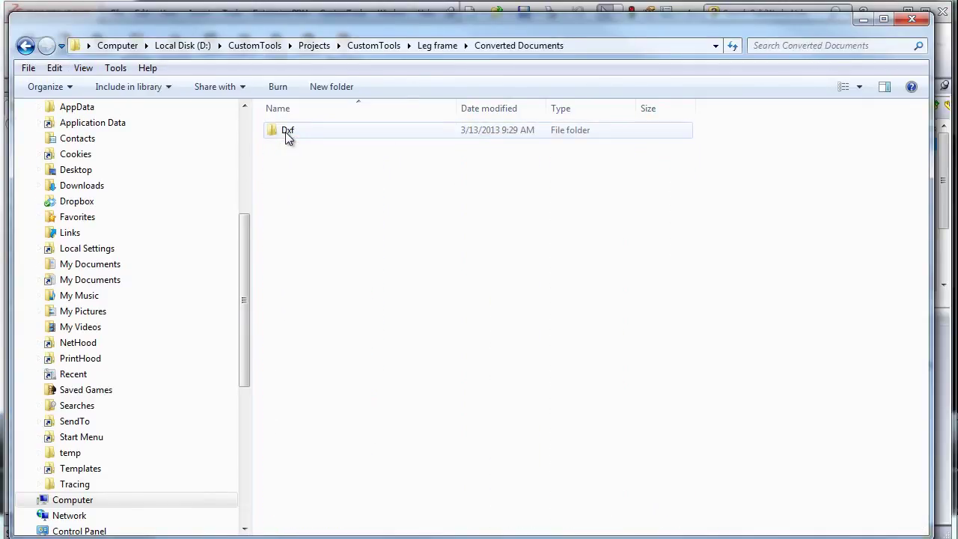
left_click(288, 132)
double_click(286, 131)
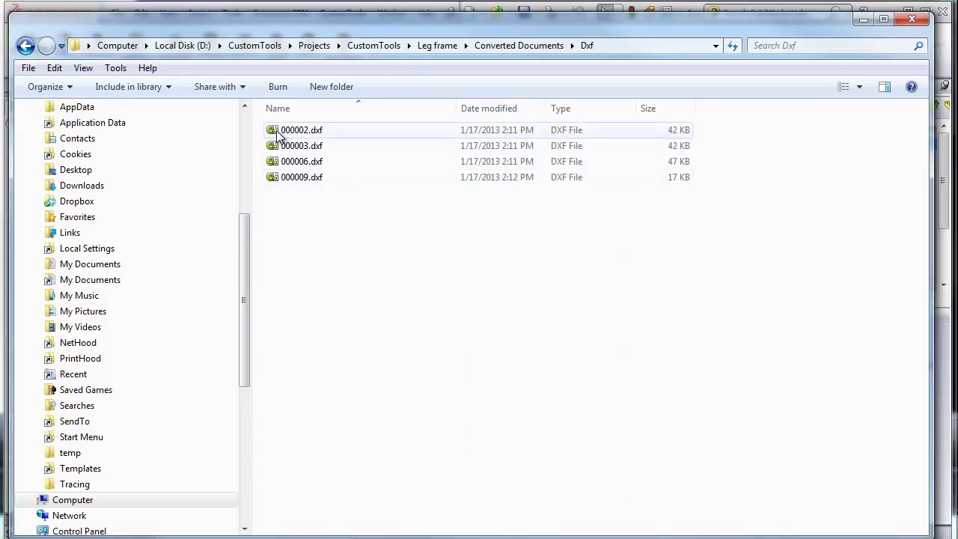
key("BackSpace")
key("BackSpace")
key("BackSpace")
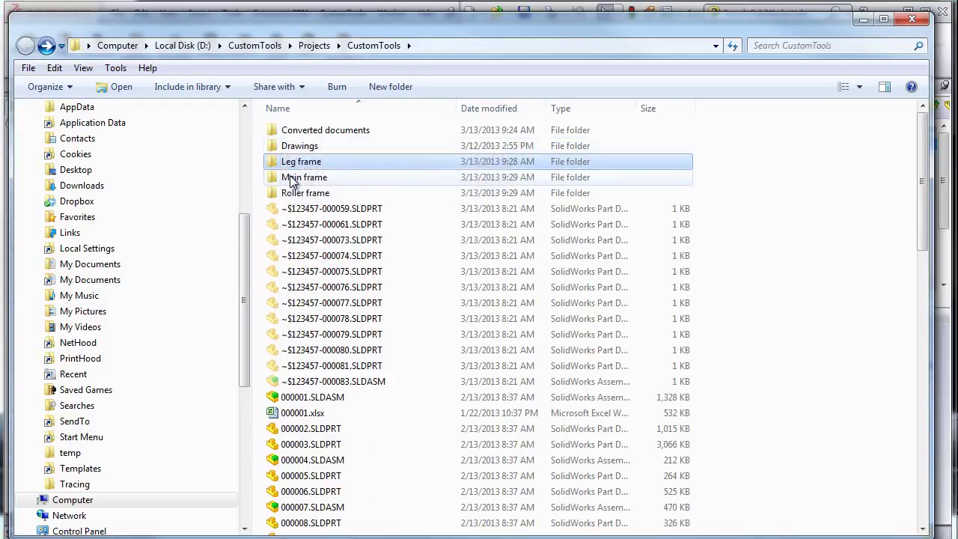
Check the Main frame and Roller frame Dxf folders, then close Explorer
double_click(292, 180)
double_click(290, 132)
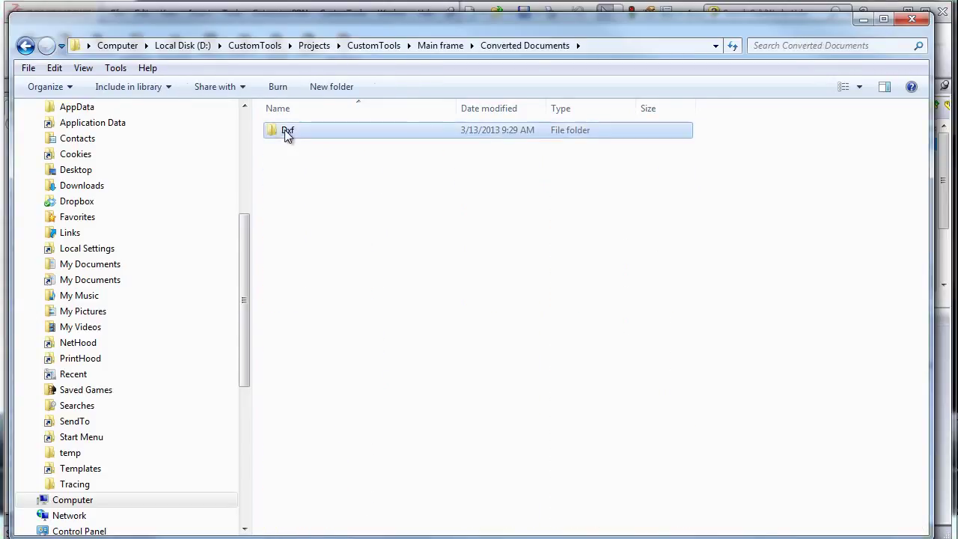
double_click(284, 129)
key("BackSpace")
key("BackSpace")
key("BackSpace")
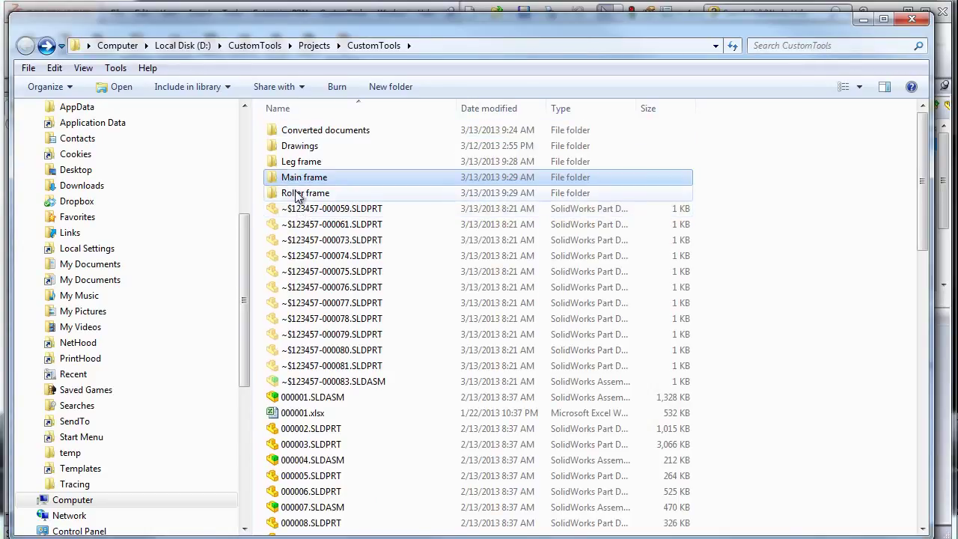
double_click(295, 193)
double_click(296, 131)
double_click(296, 133)
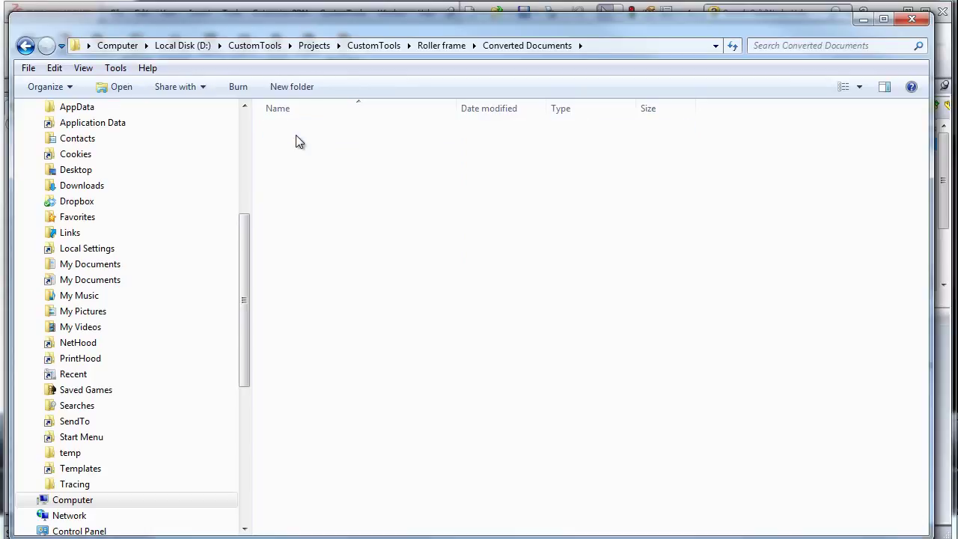
left_click(912, 19)
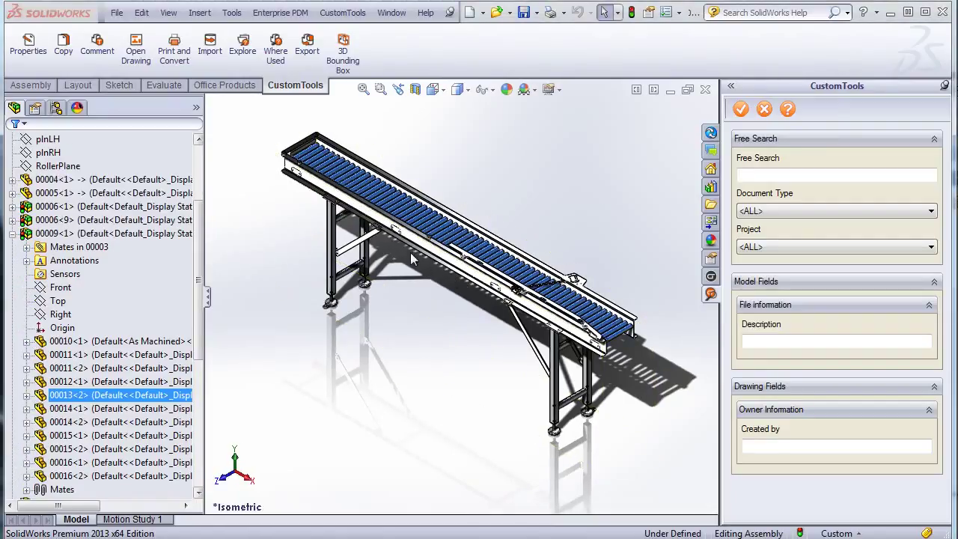
Open the drawing of the conveyor's leg crossbar (LEG BRACE plate)
scroll(411, 252, "down", 10)
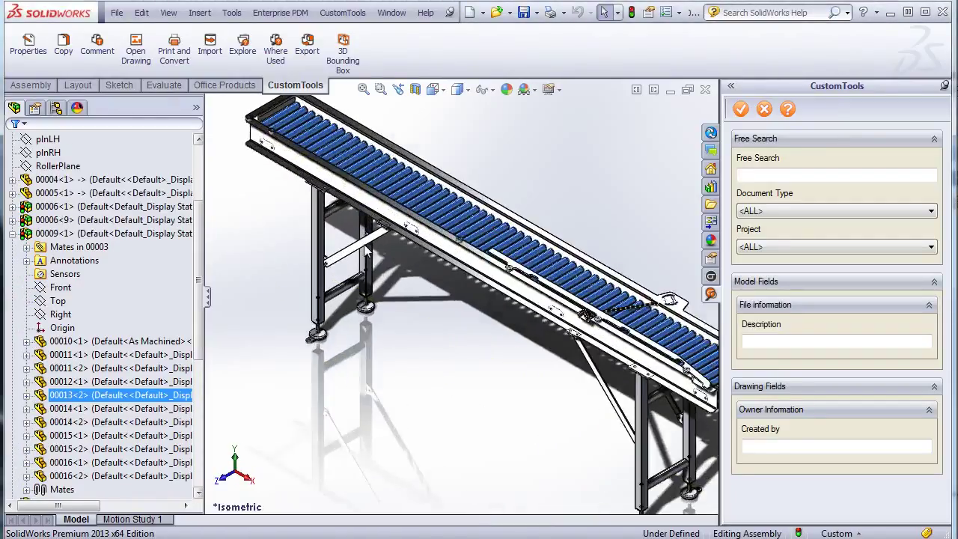
left_click(369, 263)
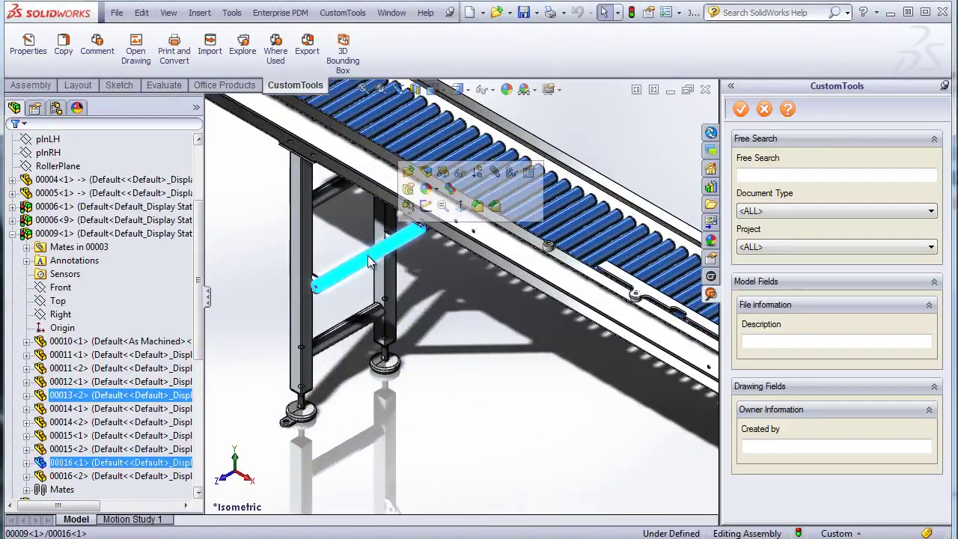
left_click(135, 54)
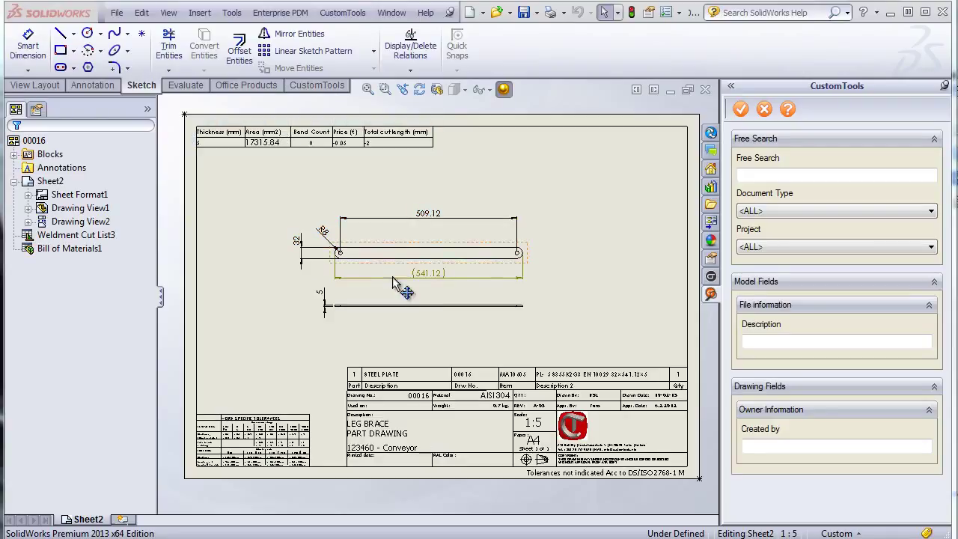
Review Drawing View1's scale and display settings and accept them
left_click(388, 253)
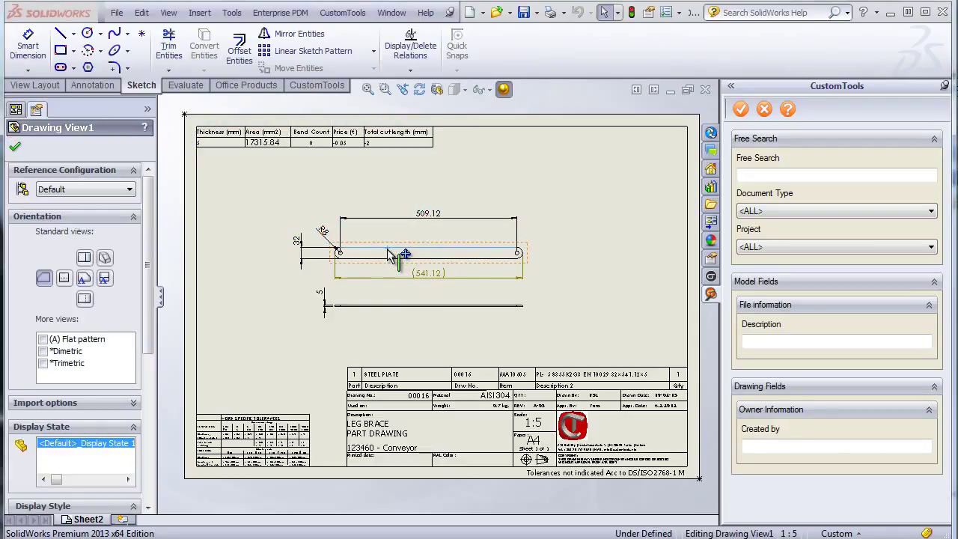
scroll(52, 352, "down", 5)
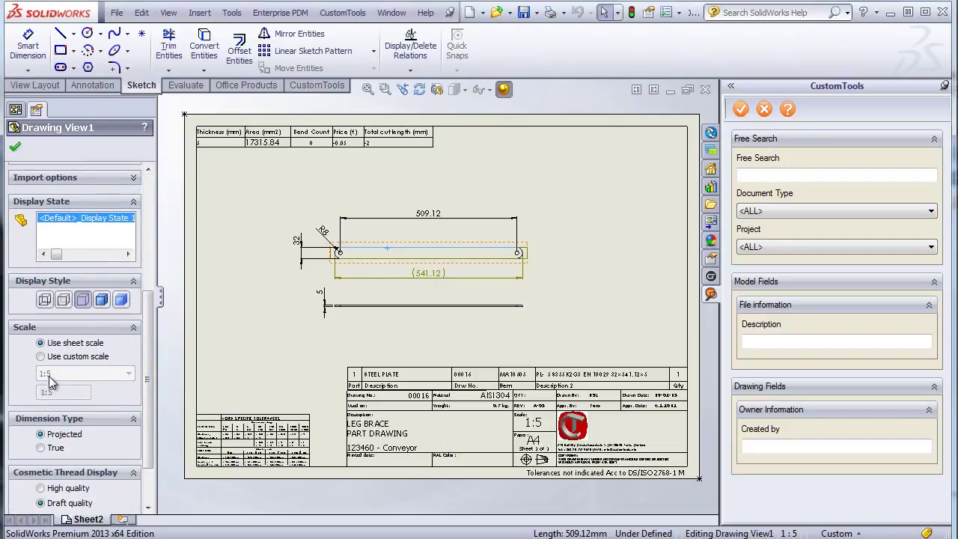
left_click(16, 151)
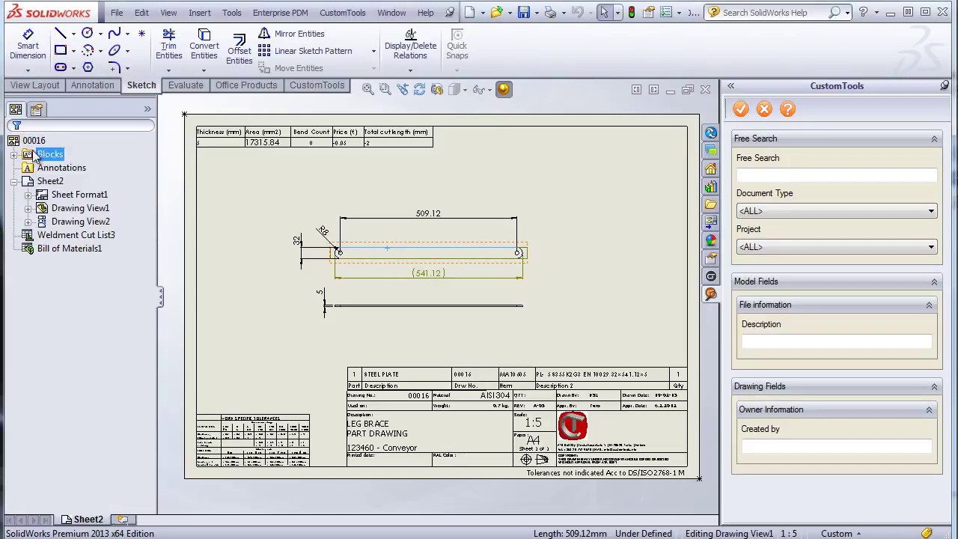
Generate a DXF sheet for plate 00016 from Bill of Materials1 with the CustomTools CNC Tool
left_click(308, 86)
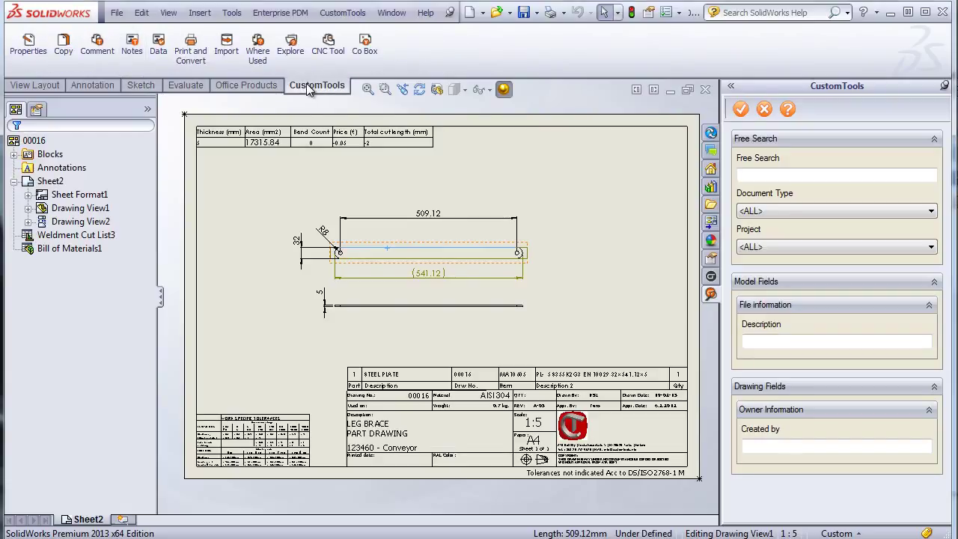
left_click(71, 251)
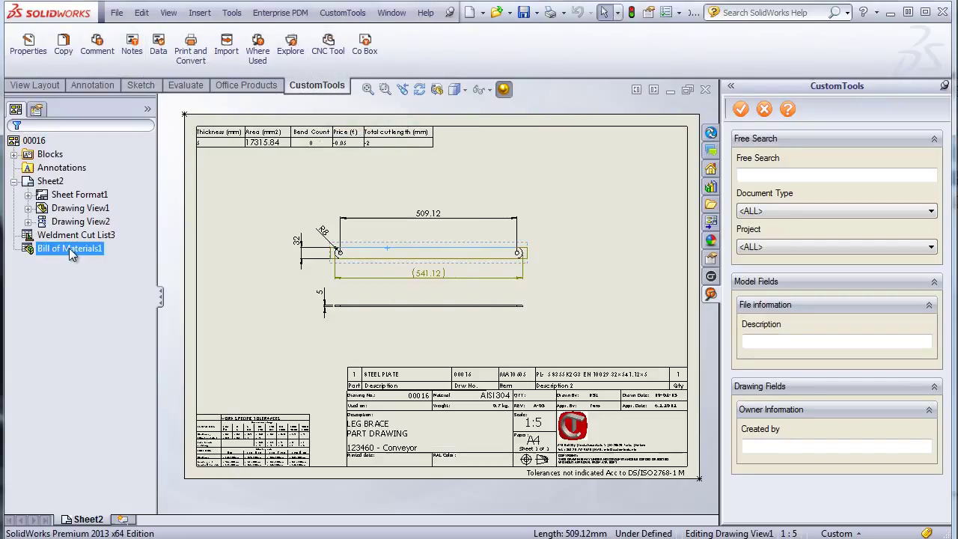
left_click(328, 54)
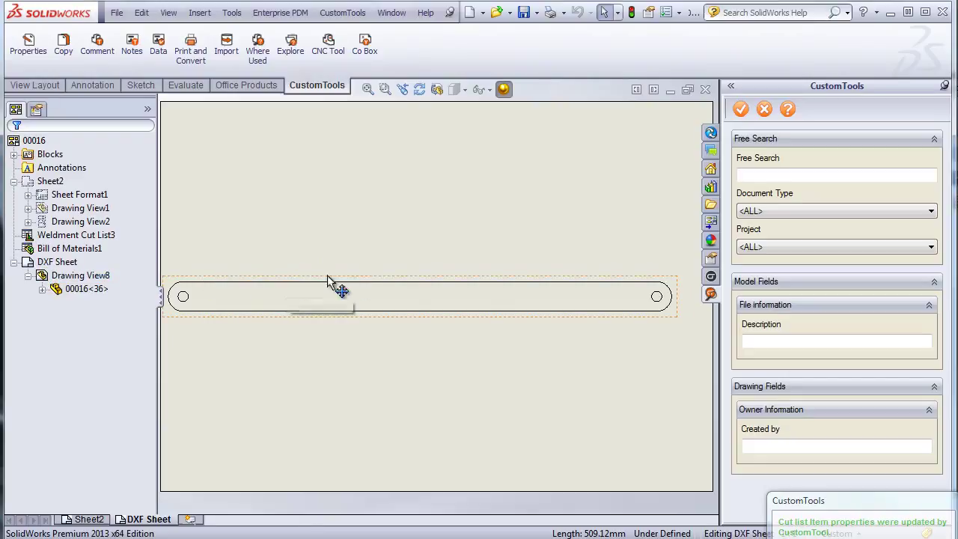
Accept the 1:1 flat-pattern view settings and save the drawing, exporting its DXF
left_click(429, 284)
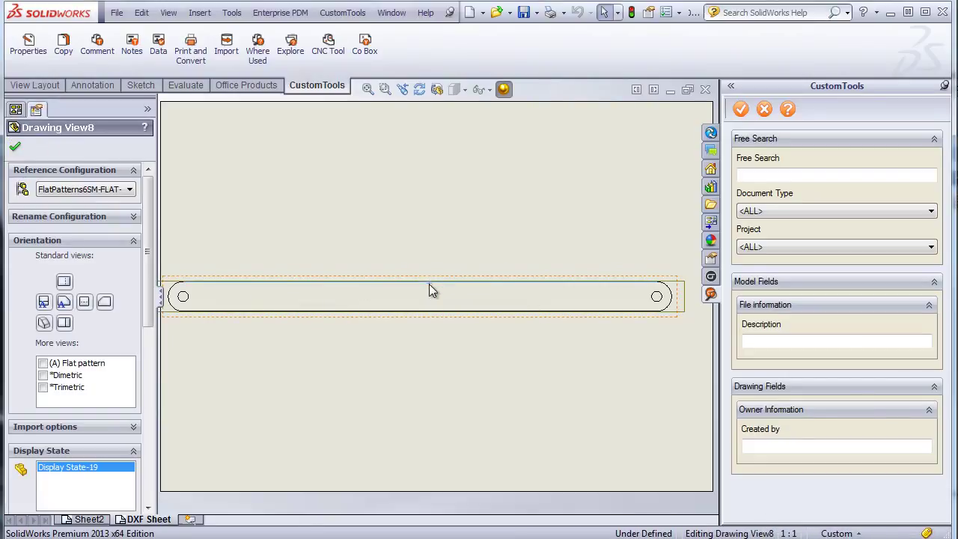
left_click_drag(147, 229, 149, 358)
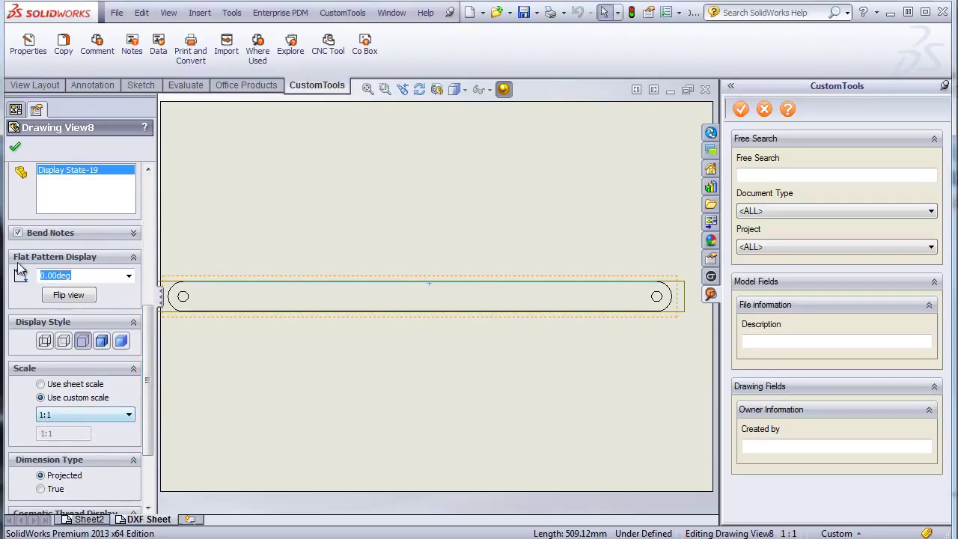
left_click(17, 149)
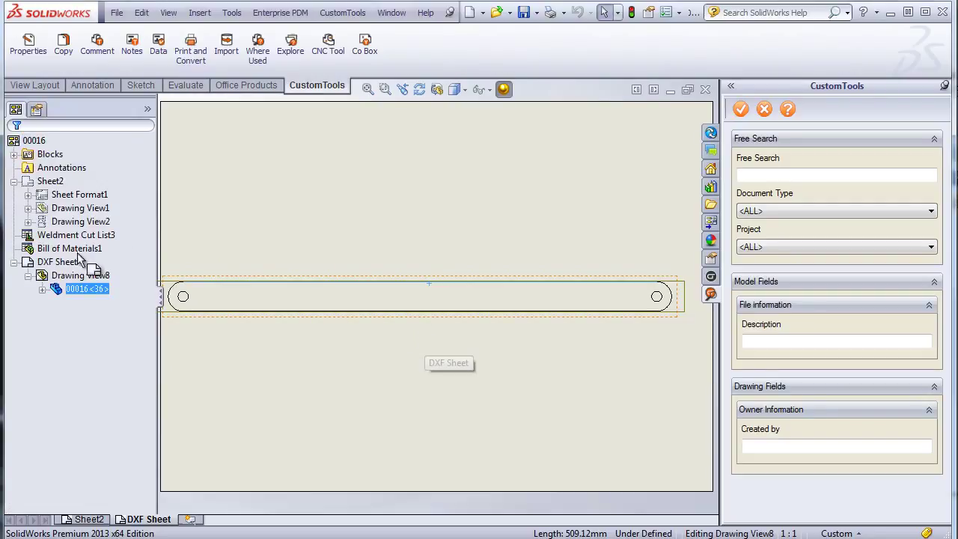
left_click(524, 13)
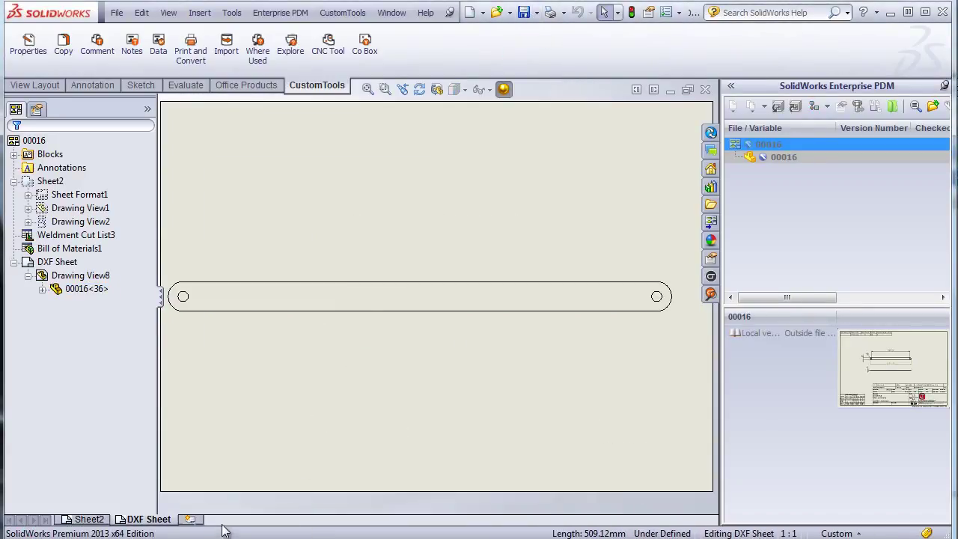
Confirm 00016.dxf exists in Dxf > Auto-Dxf by previewing it, then close the preview and Explorer
left_click(292, 51)
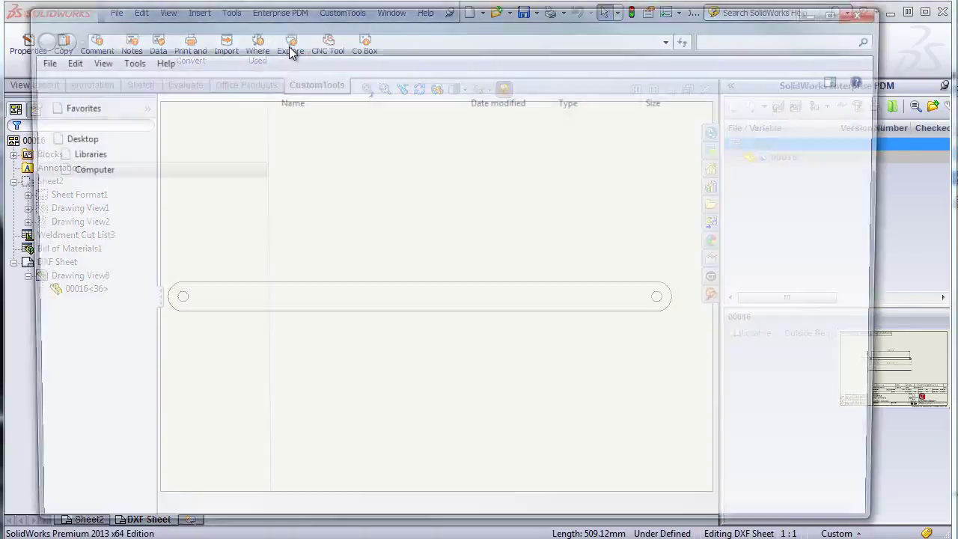
left_click(299, 124)
double_click(298, 125)
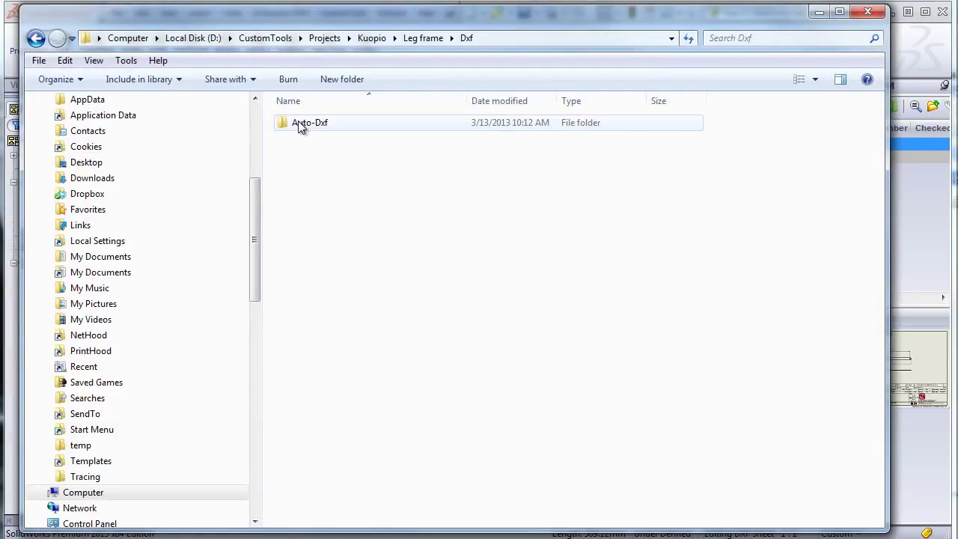
left_click(294, 125)
double_click(294, 126)
left_click(294, 125)
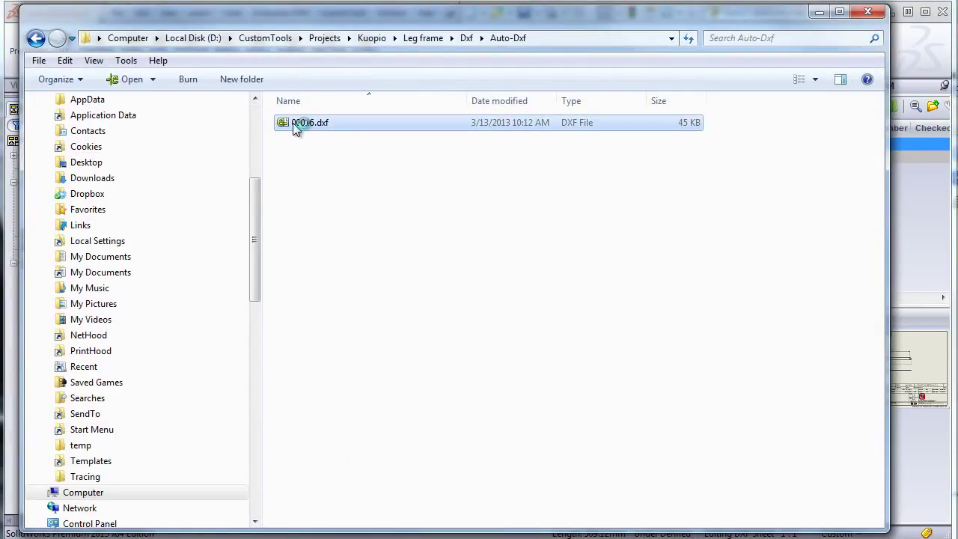
double_click(293, 123)
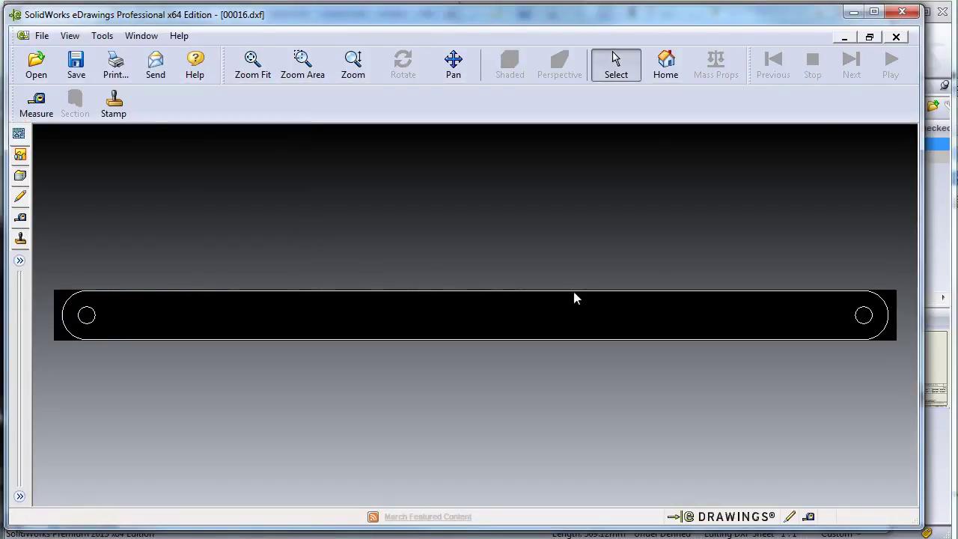
left_click(902, 12)
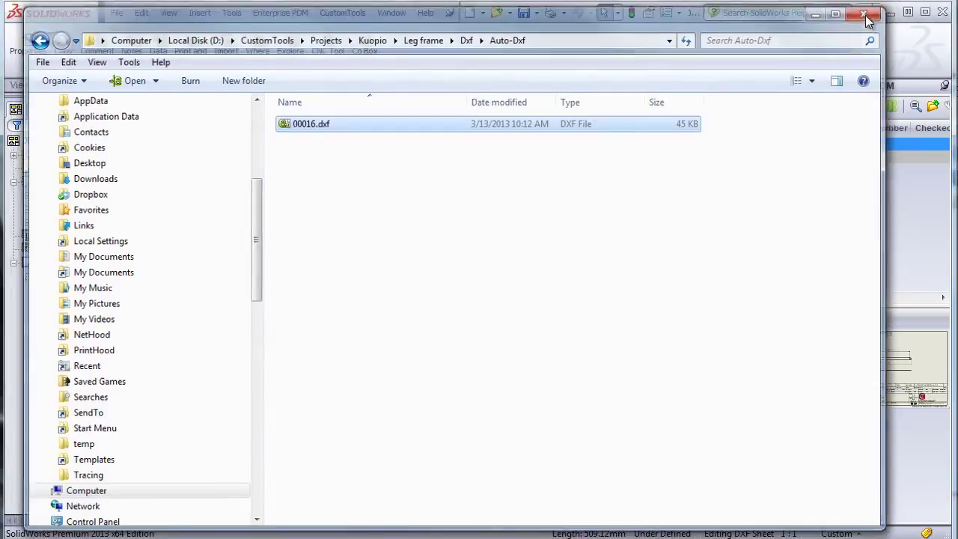
left_click(873, 15)
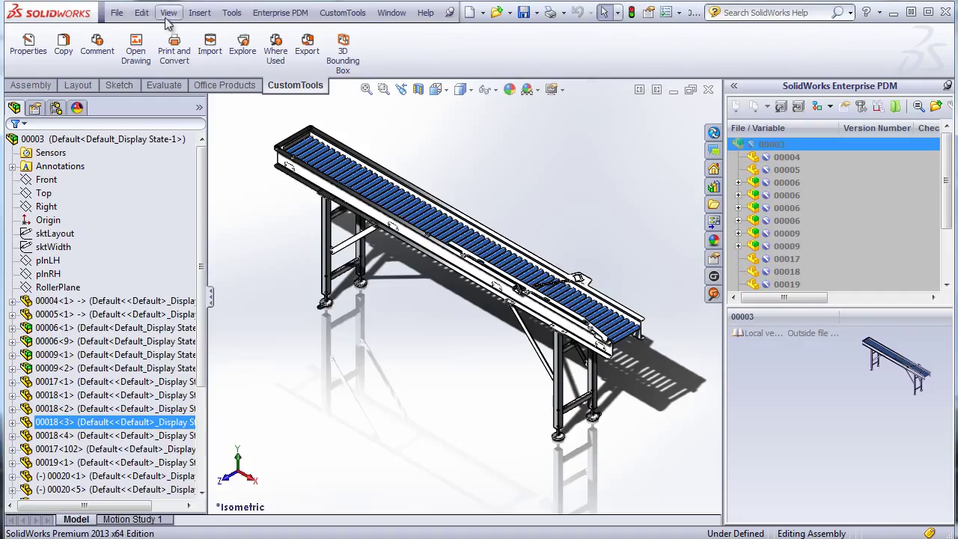
Create a new part from the Weldment template
left_click(123, 14)
left_click(135, 27)
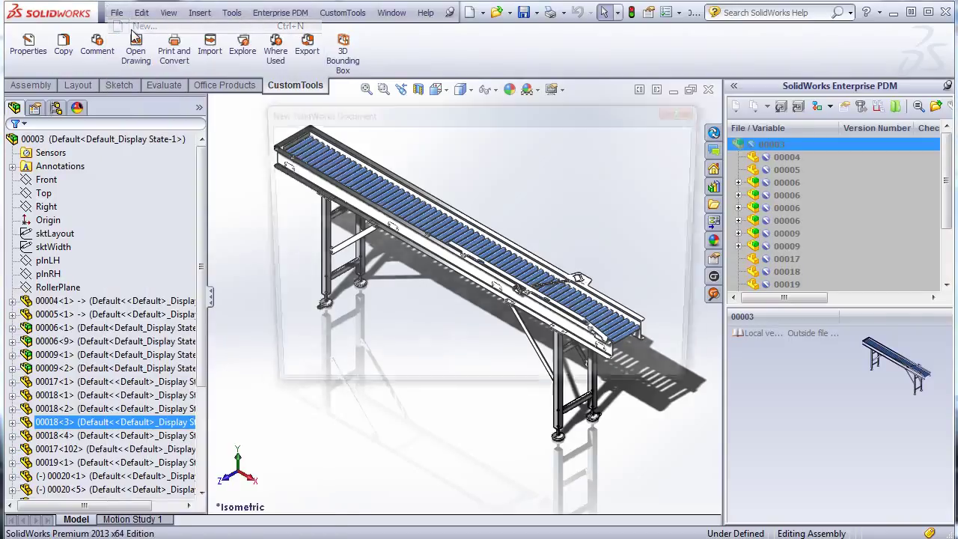
left_click(302, 223)
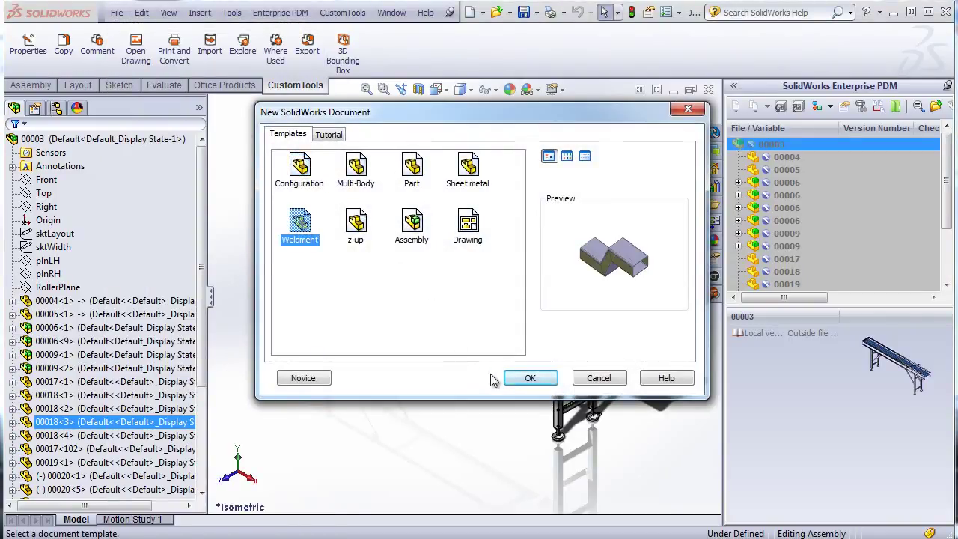
left_click(527, 378)
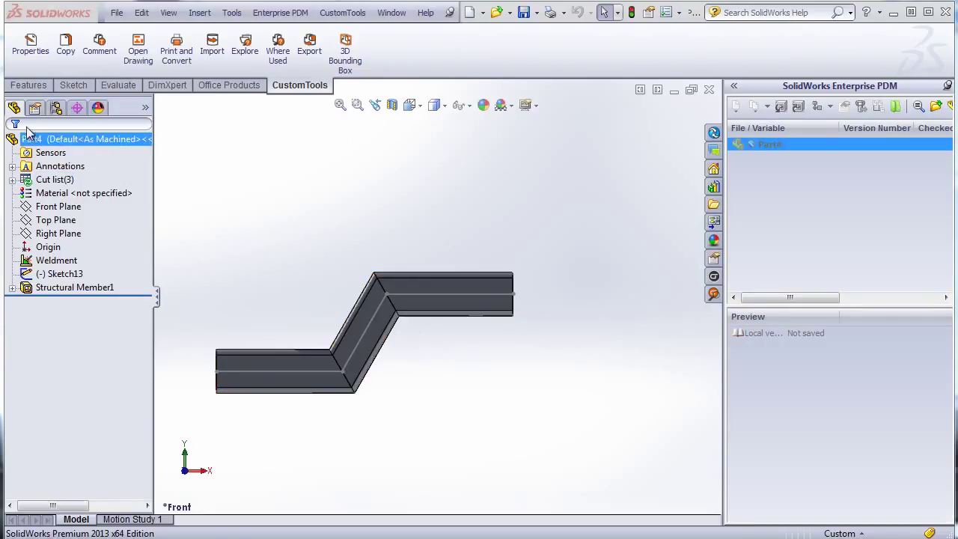
left_click(29, 44)
left_click_drag(241, 195, 243, 300)
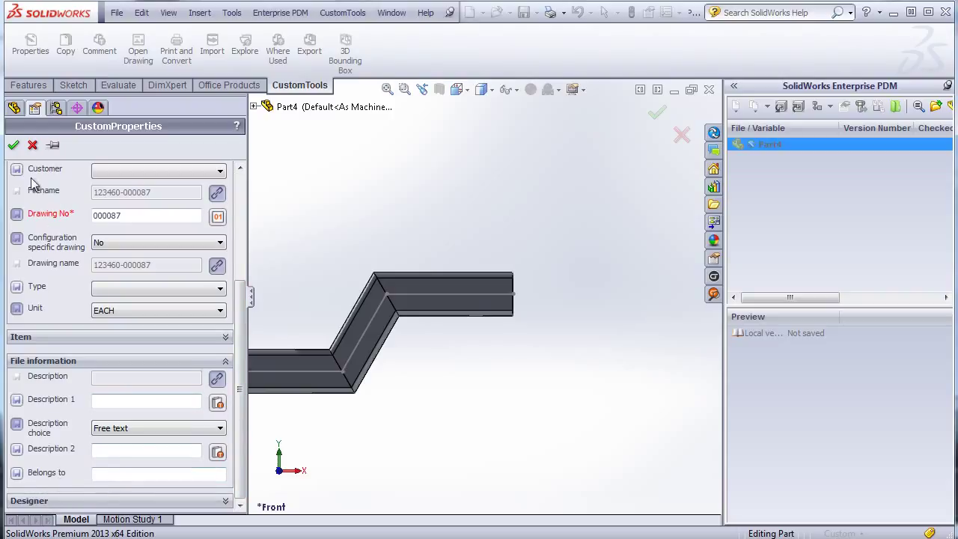
left_click(15, 145)
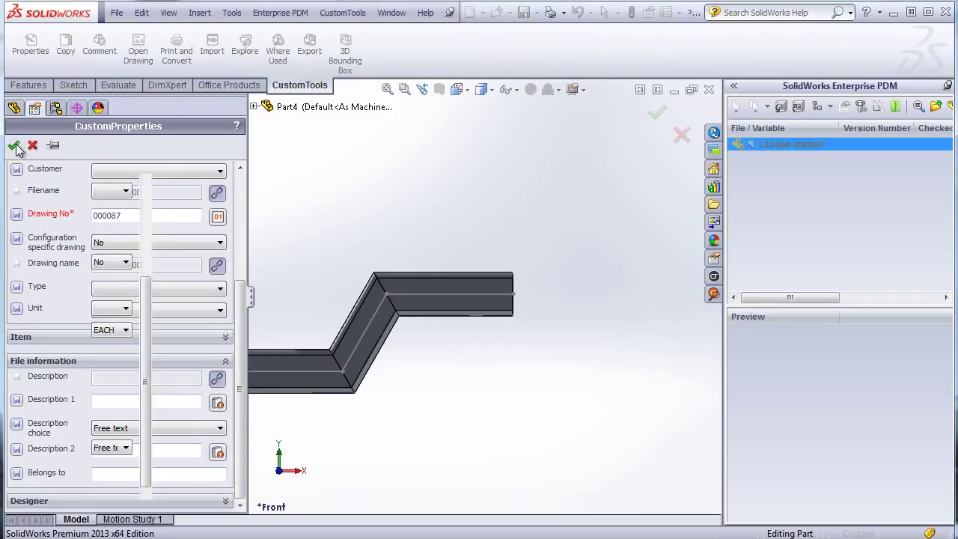
right_click(41, 181)
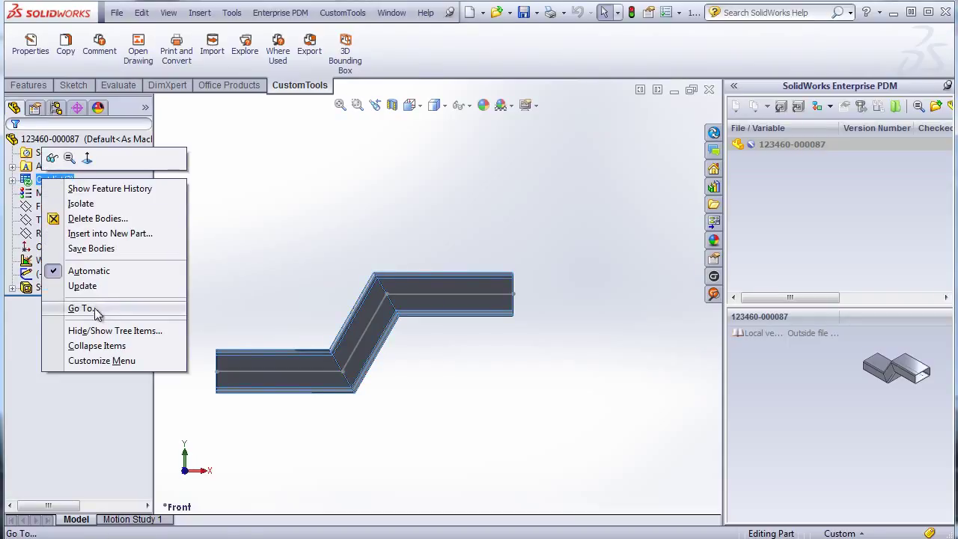
Update the cut list and review Cut-List-Item1's cut-list properties
left_click(83, 288)
left_click(12, 180)
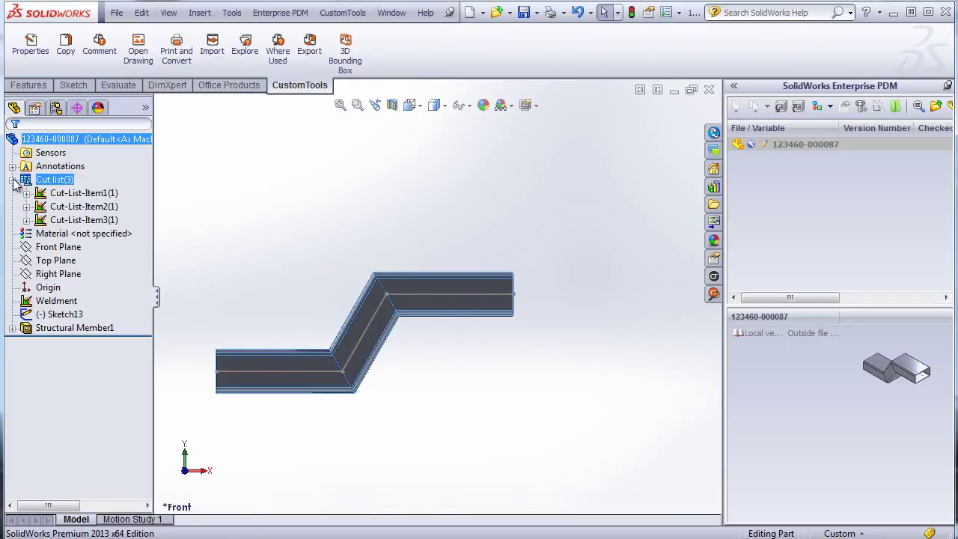
left_click(77, 194)
right_click(77, 196)
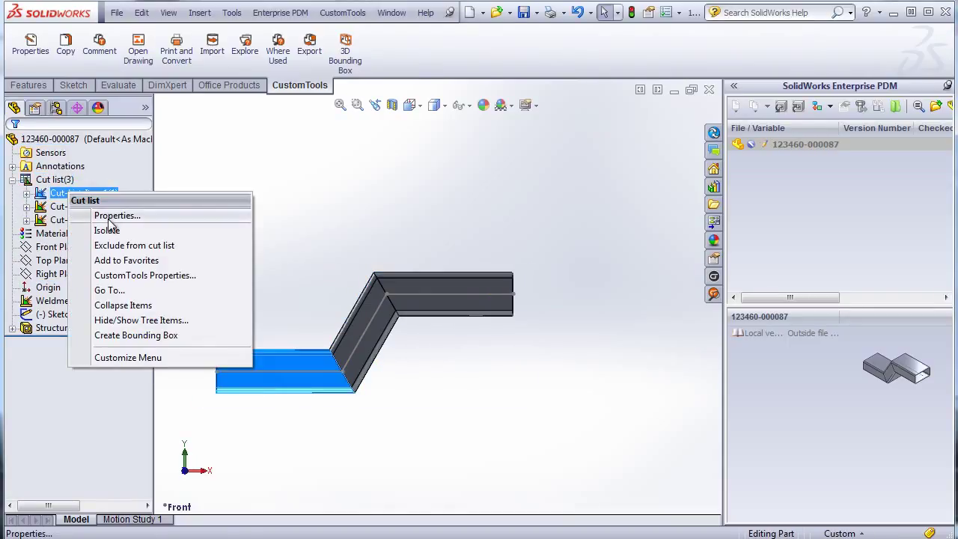
left_click(111, 216)
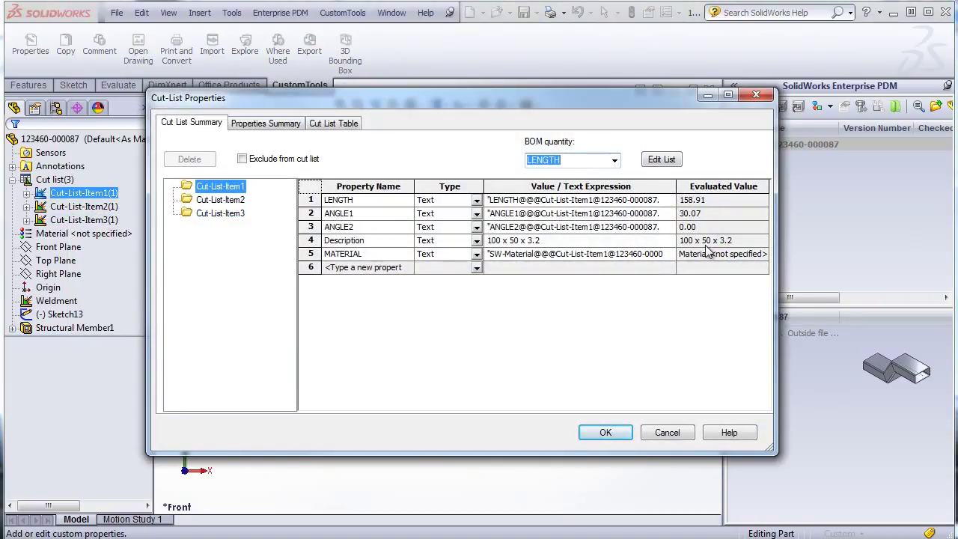
left_click(669, 434)
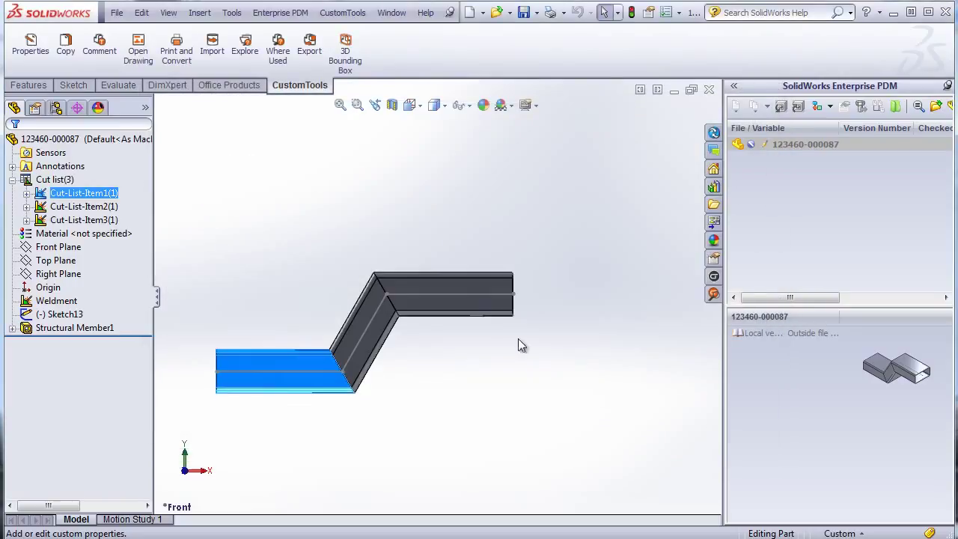
Apply Cut-List-Item1's CustomTools properties: 100 x 50 x 3.2, length 158.91, angles 30.07 and 0.00
left_click(30, 43)
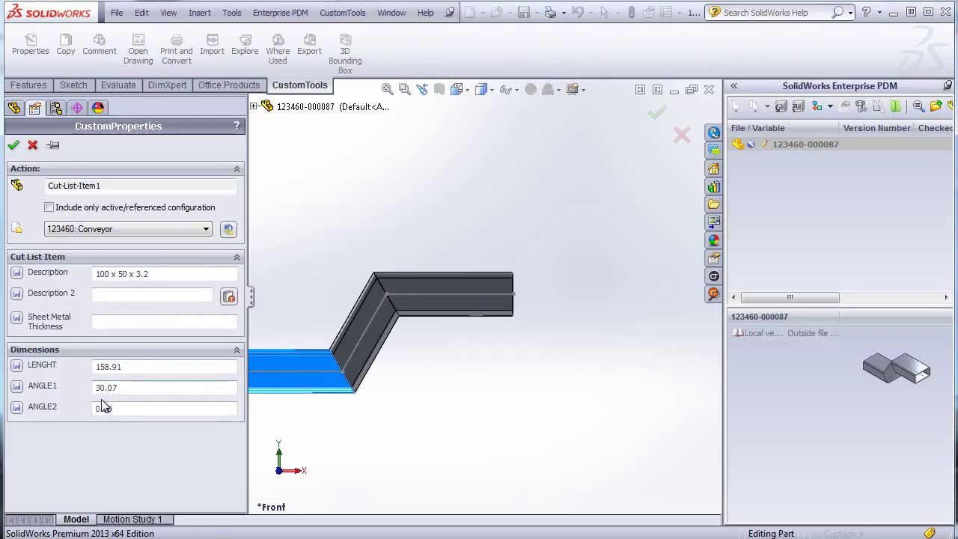
left_click(15, 146)
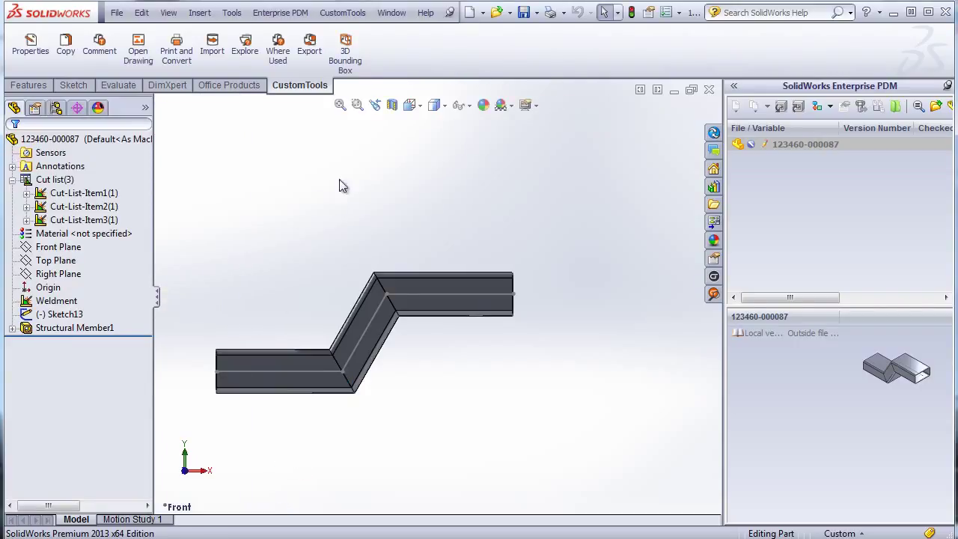
left_click(392, 13)
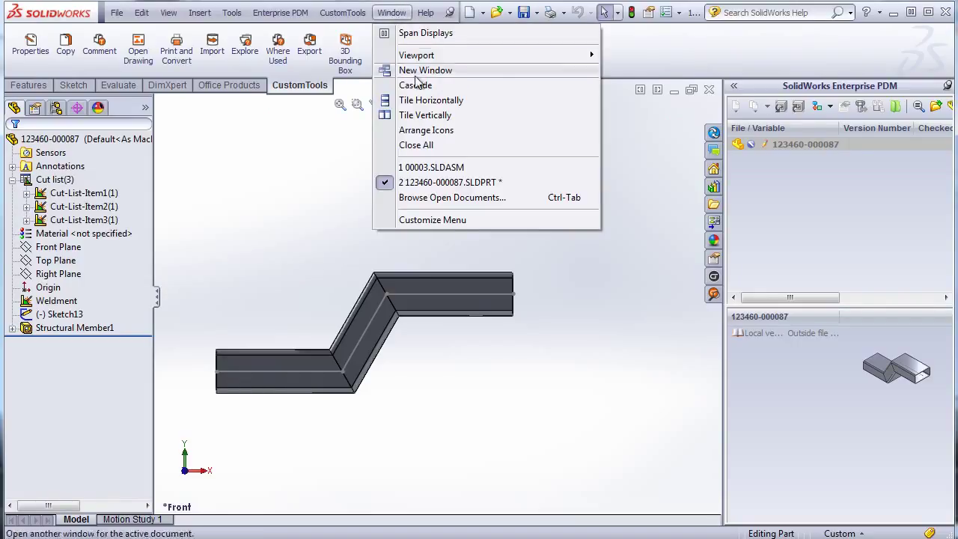
left_click(421, 118)
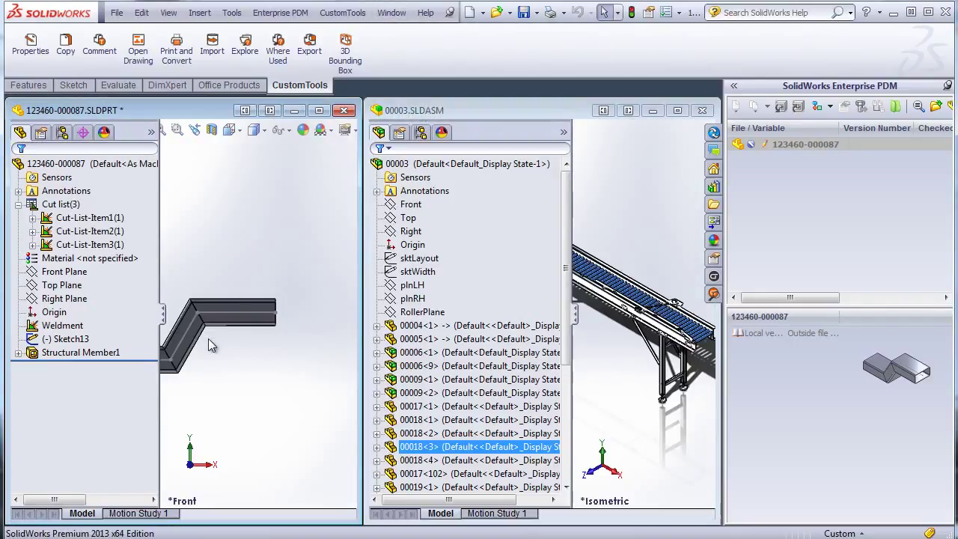
left_click(206, 320)
left_click(408, 217)
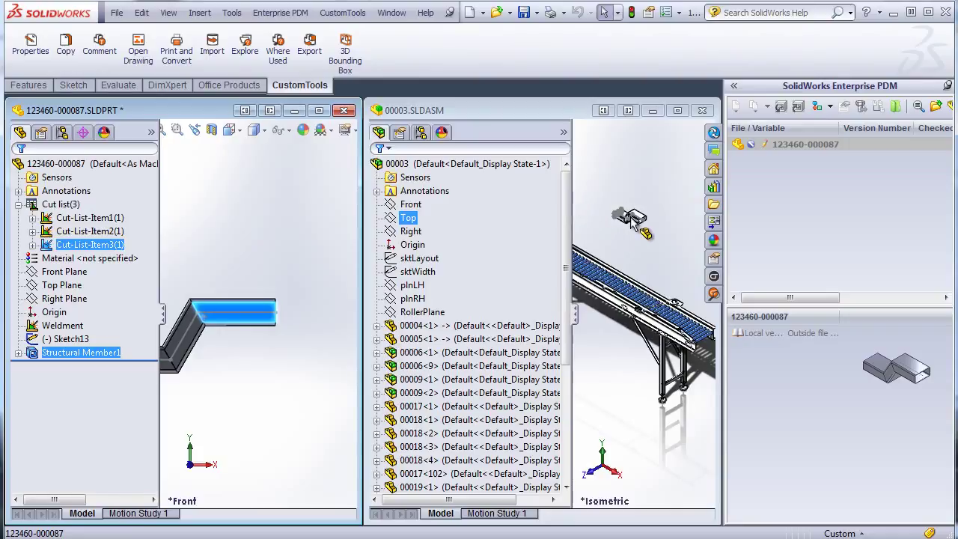
left_click_drag(635, 233, 635, 238)
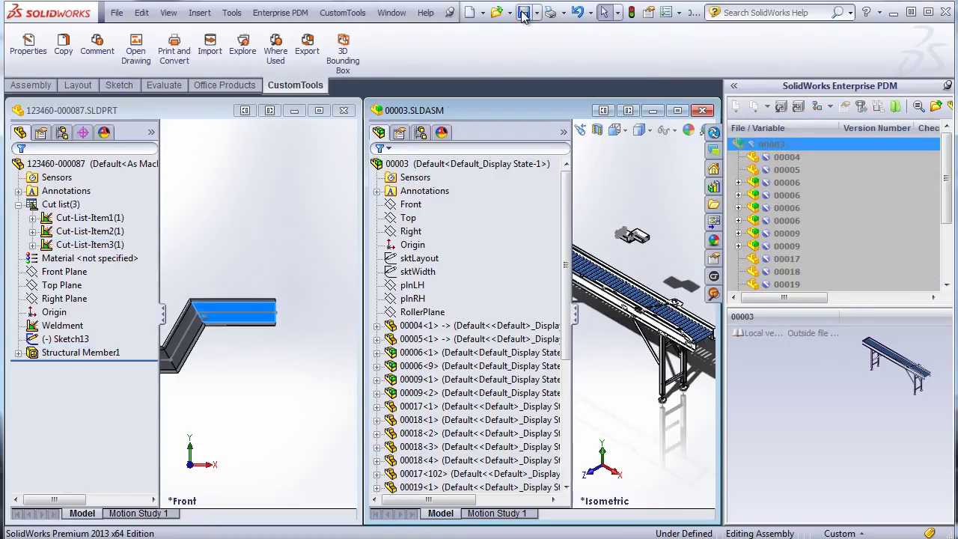
left_click(169, 117)
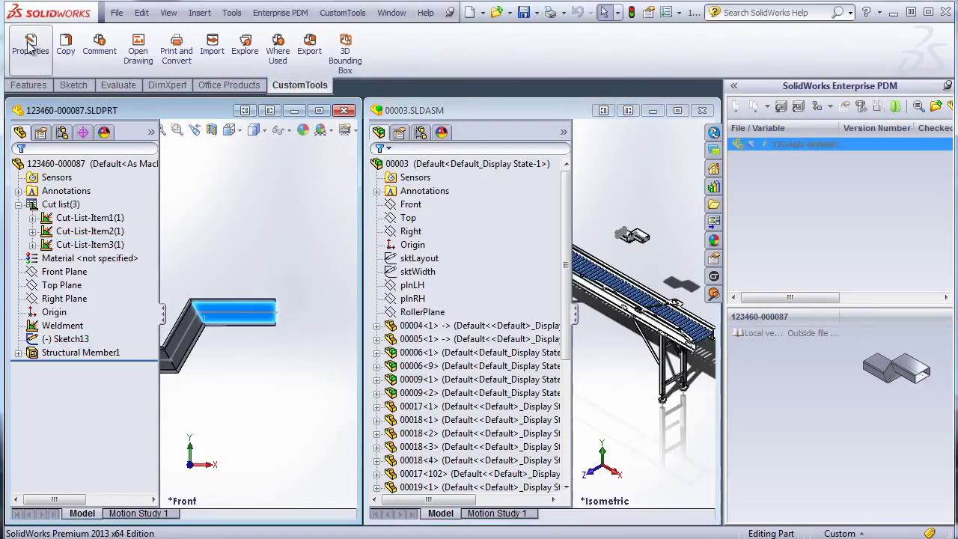
Check the part's properties show Belongs to 00003, then maximize the part window over the assembly
left_click(29, 45)
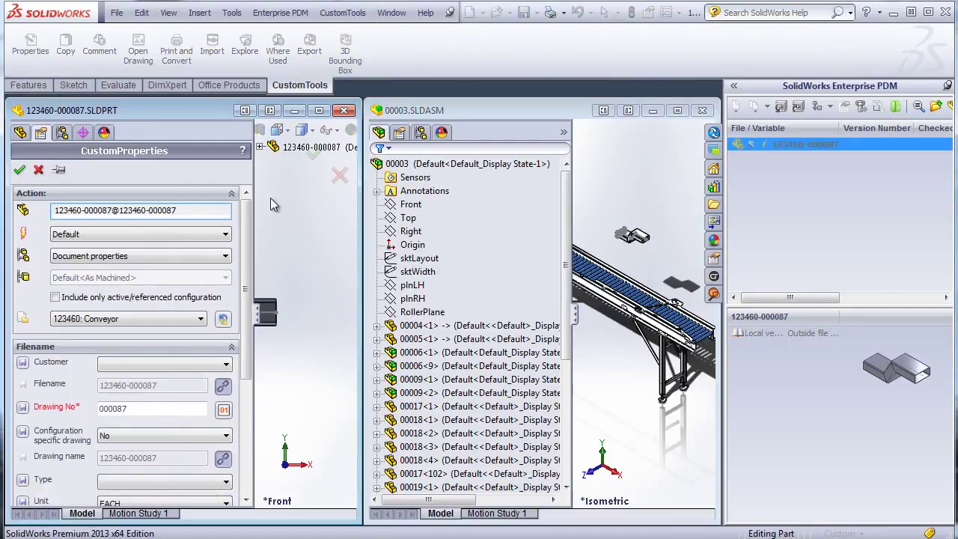
left_click_drag(247, 224, 259, 382)
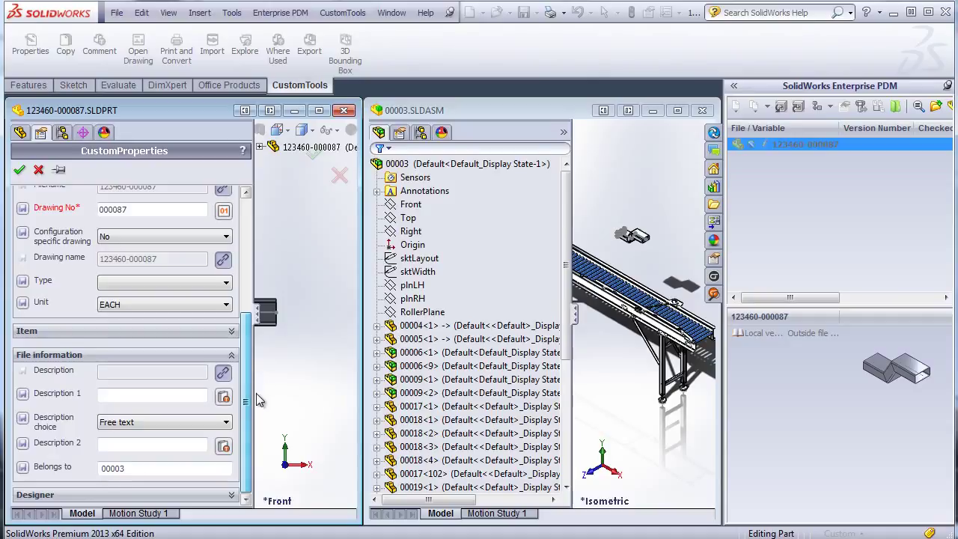
left_click(39, 171)
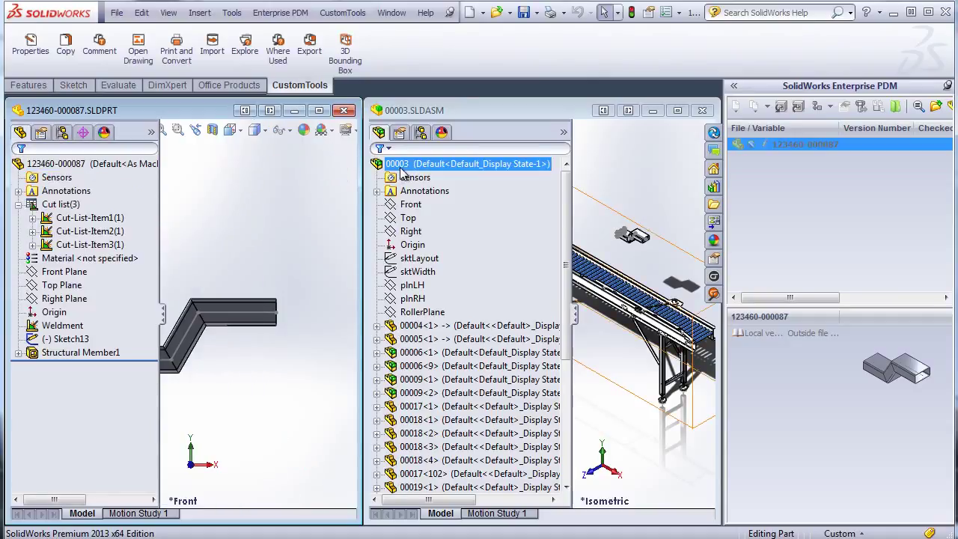
left_click(653, 111)
left_click(319, 111)
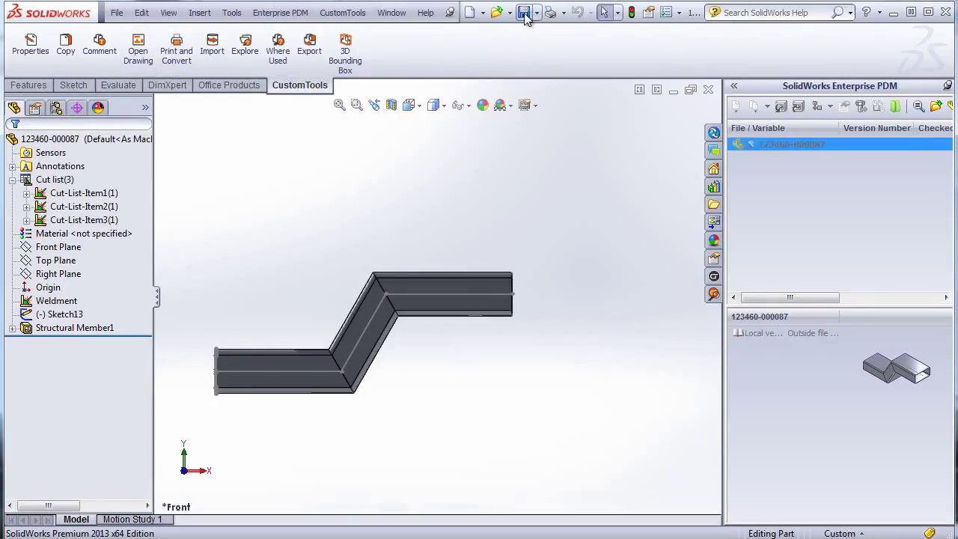
left_click(117, 13)
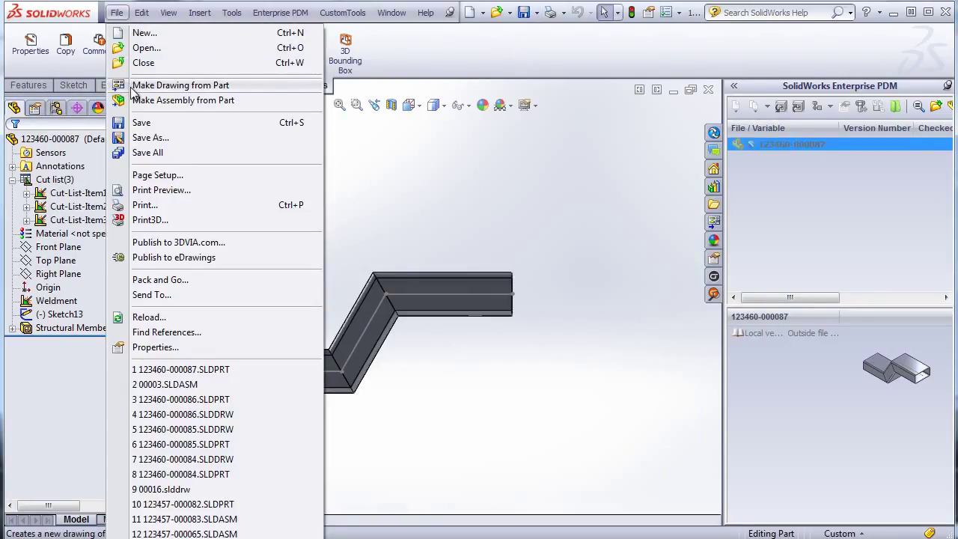
Make a drawing from the part using the A3-L-Weldement Edge Team.slddrt sheet format
left_click(132, 87)
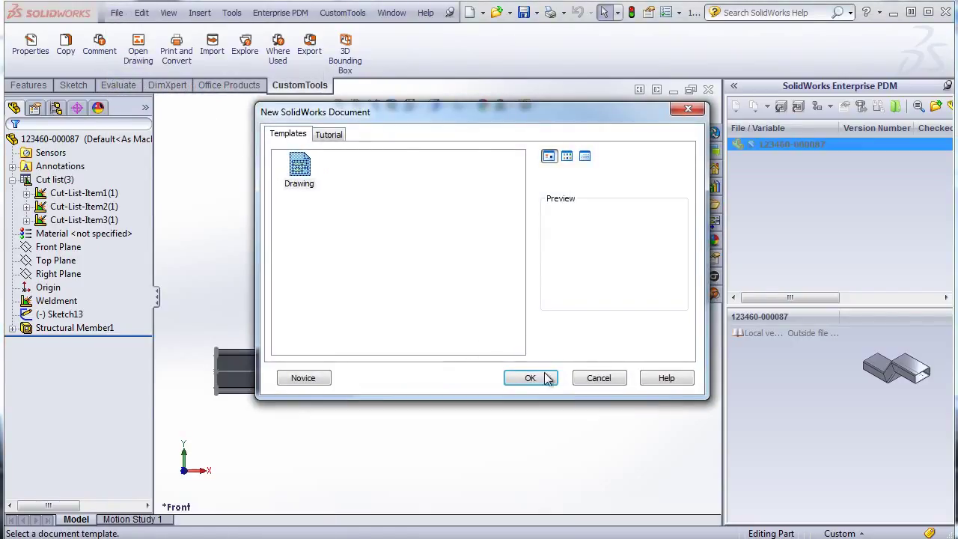
left_click(520, 375)
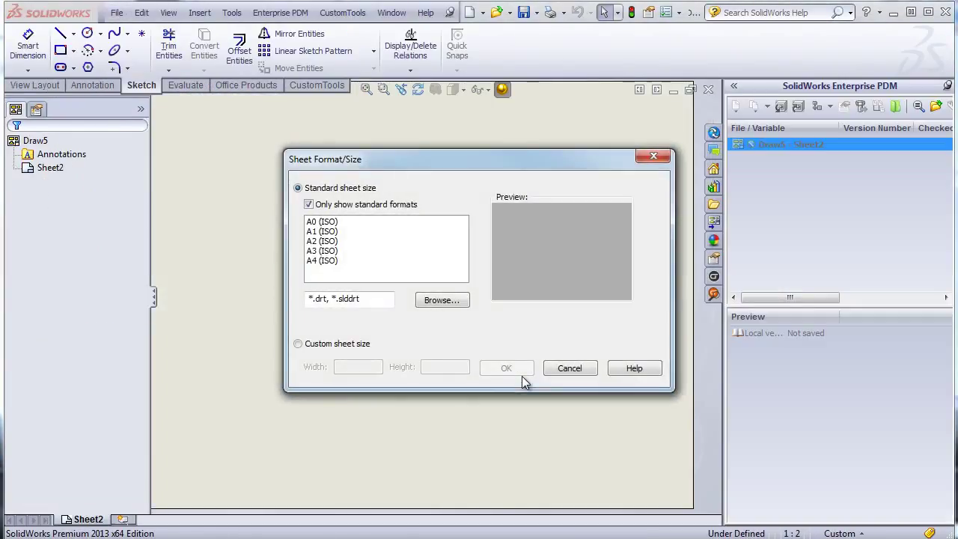
left_click(323, 260)
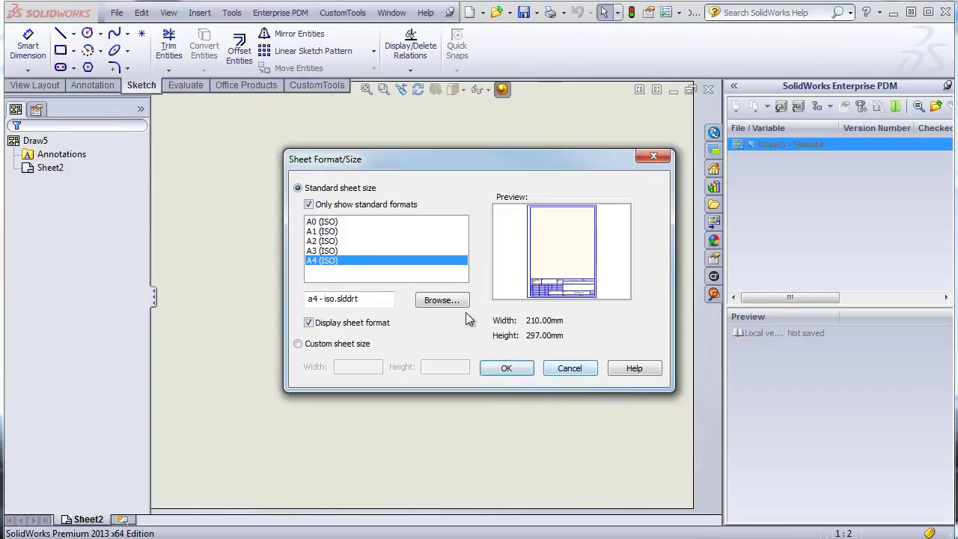
left_click(442, 300)
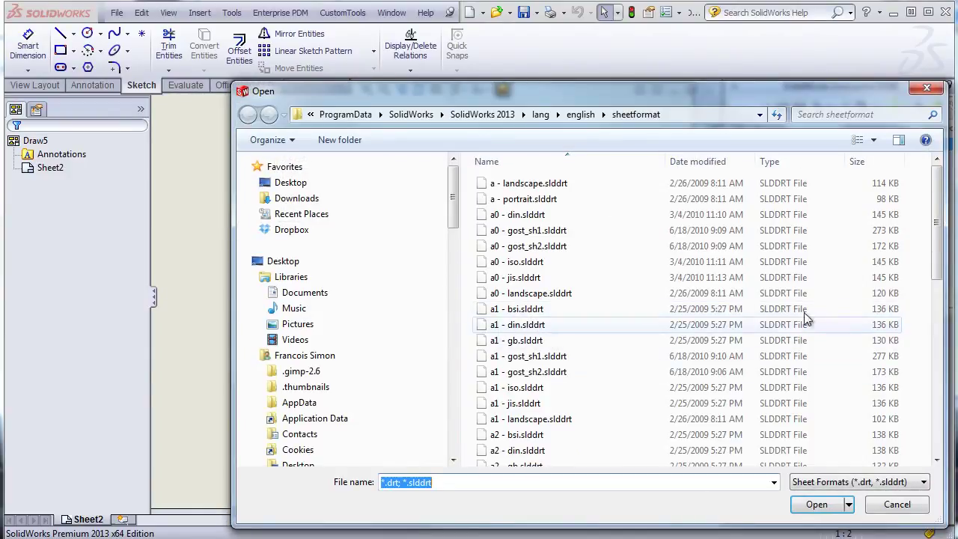
left_click_drag(935, 263, 933, 349)
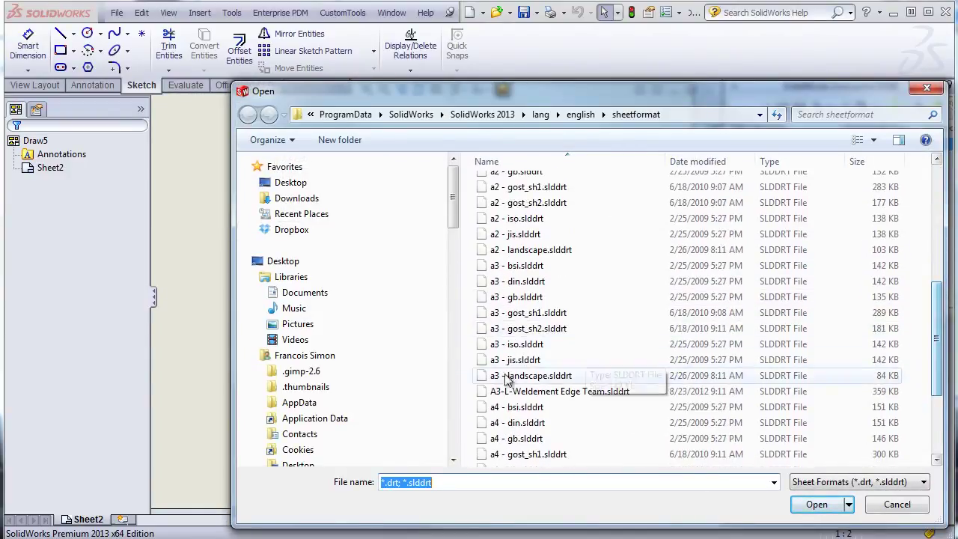
left_click(561, 391)
left_click(817, 504)
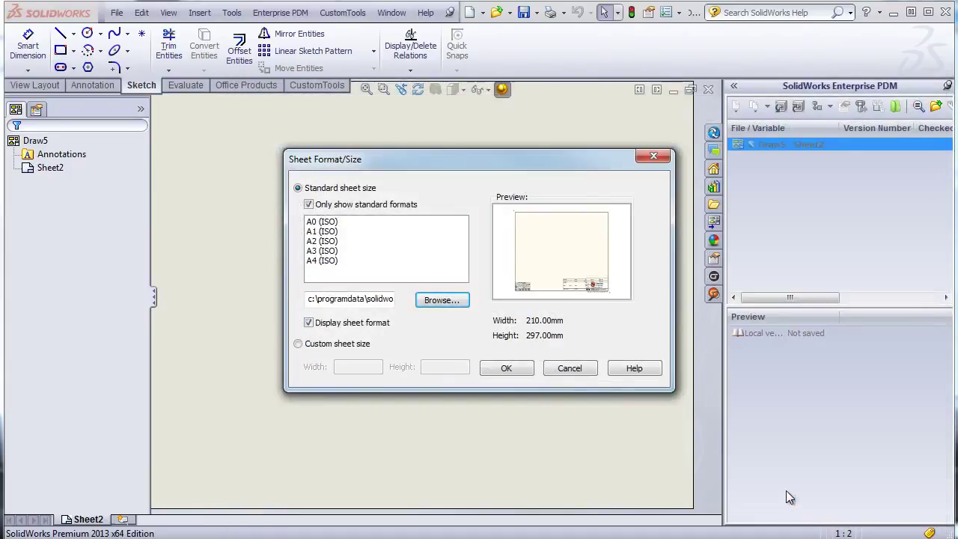
left_click(504, 370)
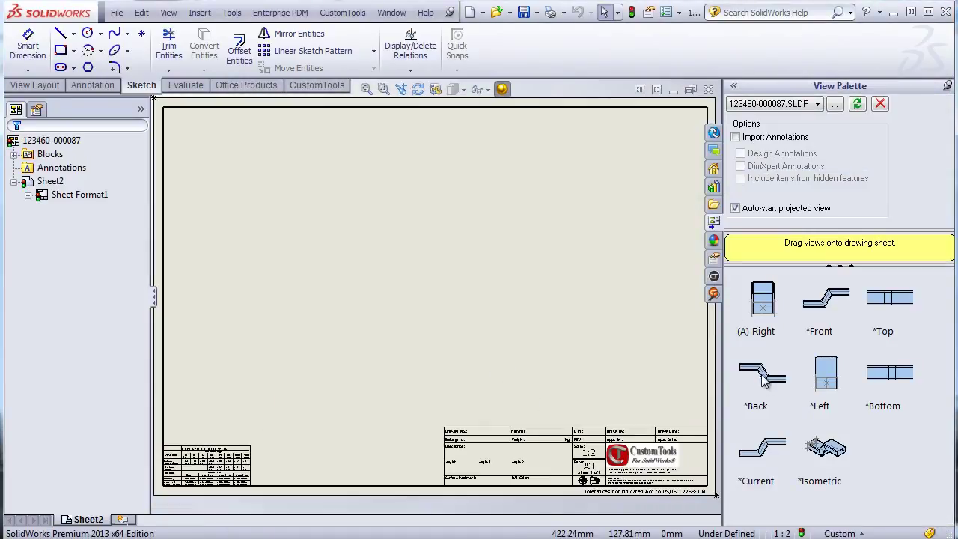
Place a back view of the weldment that shows only the lower-left Structural Member1[1] body
left_click_drag(763, 381, 432, 265)
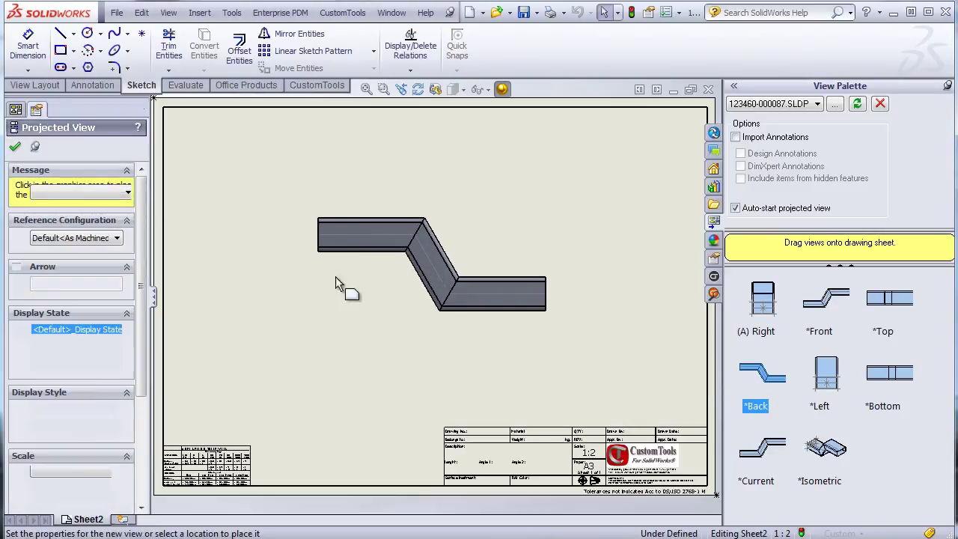
left_click(16, 148)
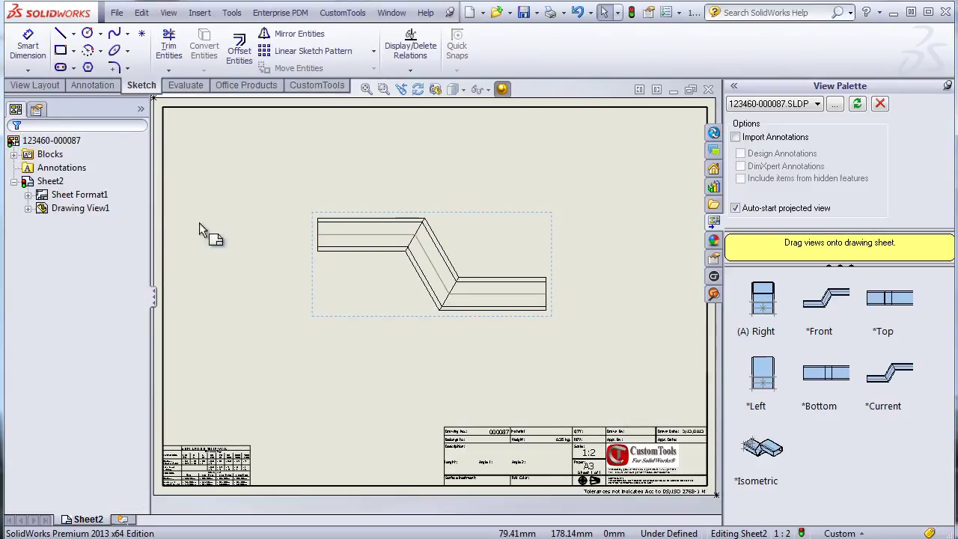
left_click(341, 248)
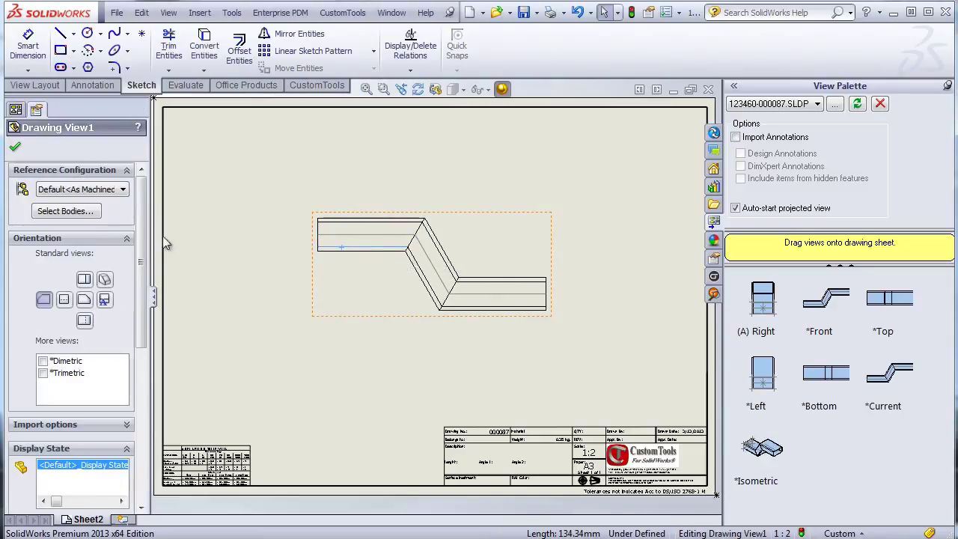
left_click(65, 211)
left_click(271, 375)
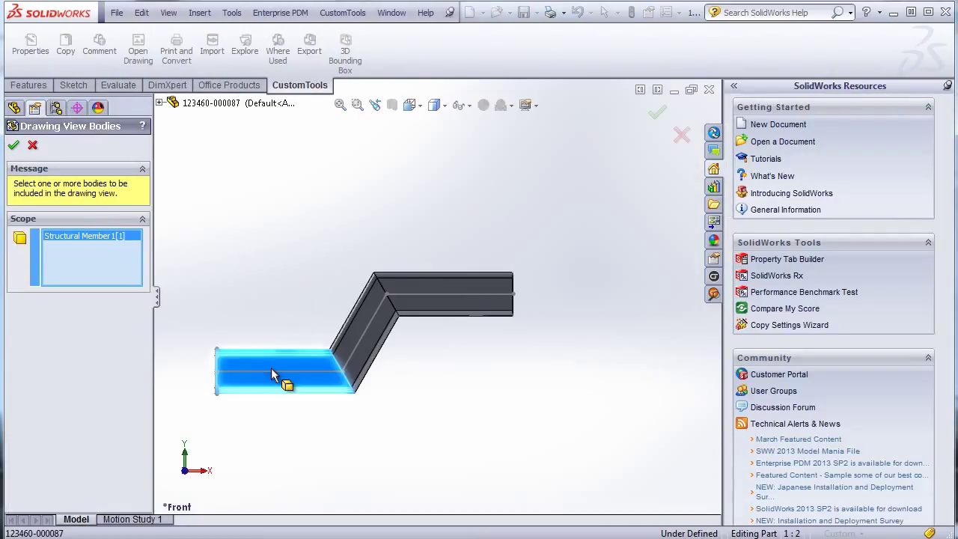
left_click(14, 146)
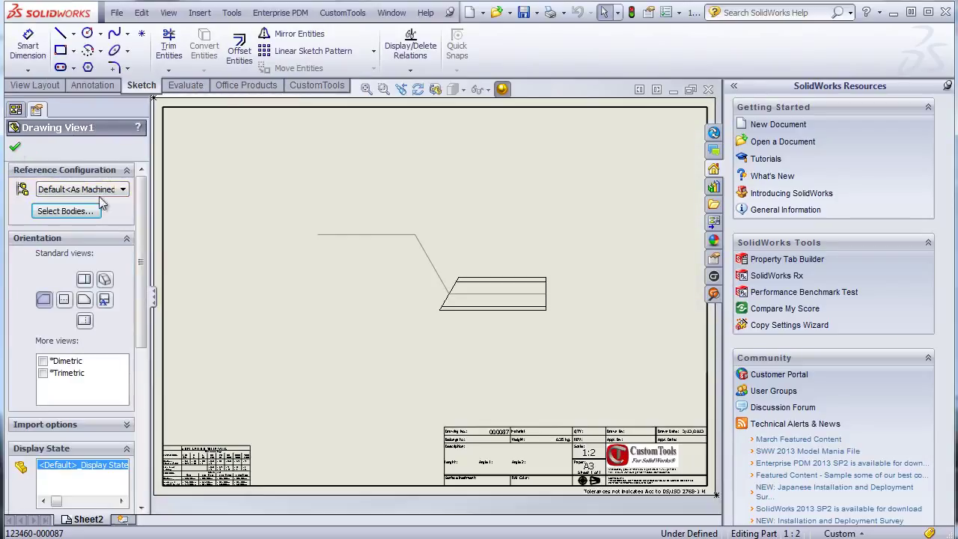
scroll(517, 460, "down", 3)
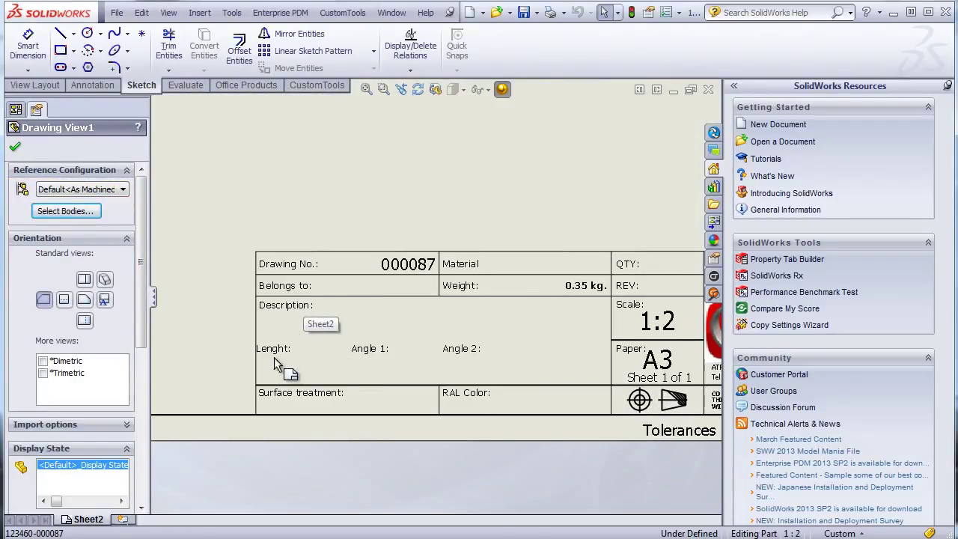
Refresh the view so the title block shows 00003, 100 x 50 x 3.2, 158.91, then open File > Properties
left_click(405, 375)
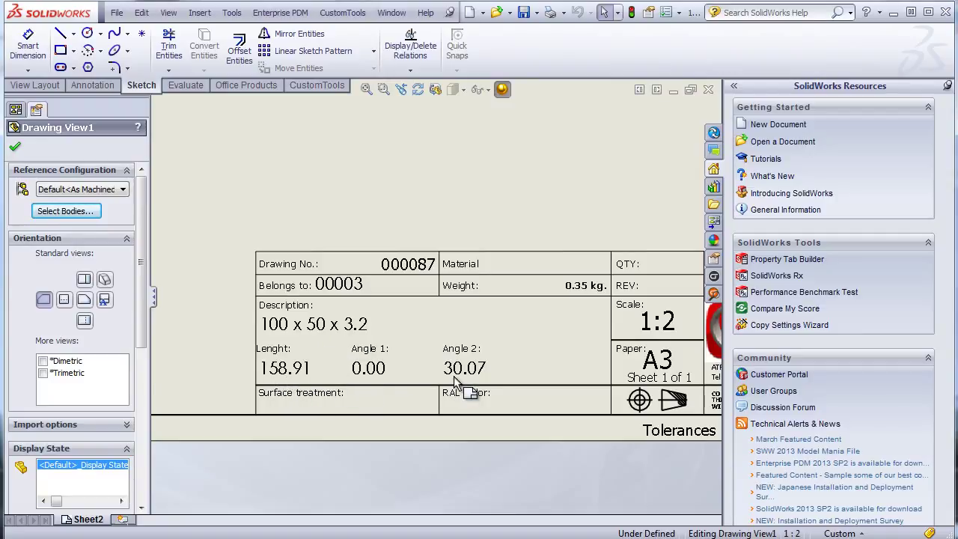
left_click(15, 149)
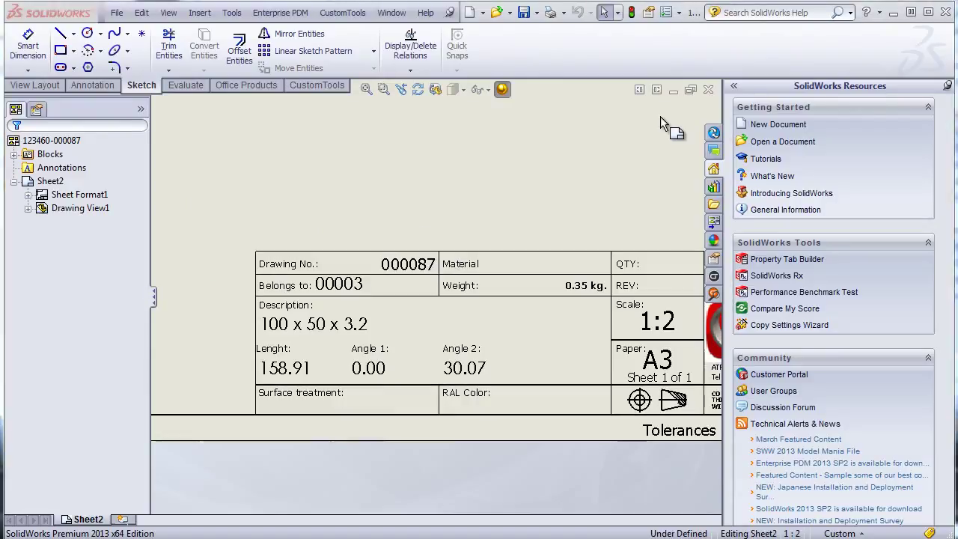
left_click(116, 13)
left_click(142, 280)
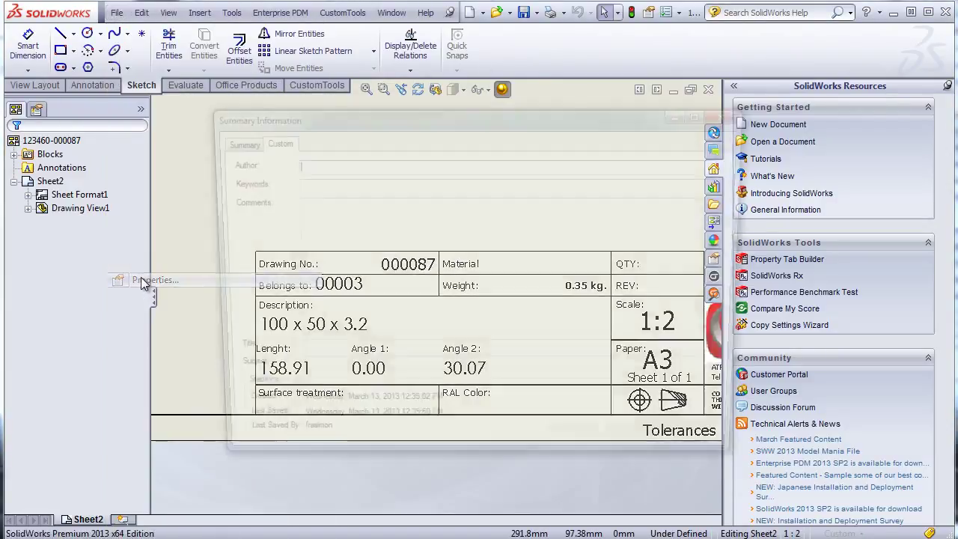